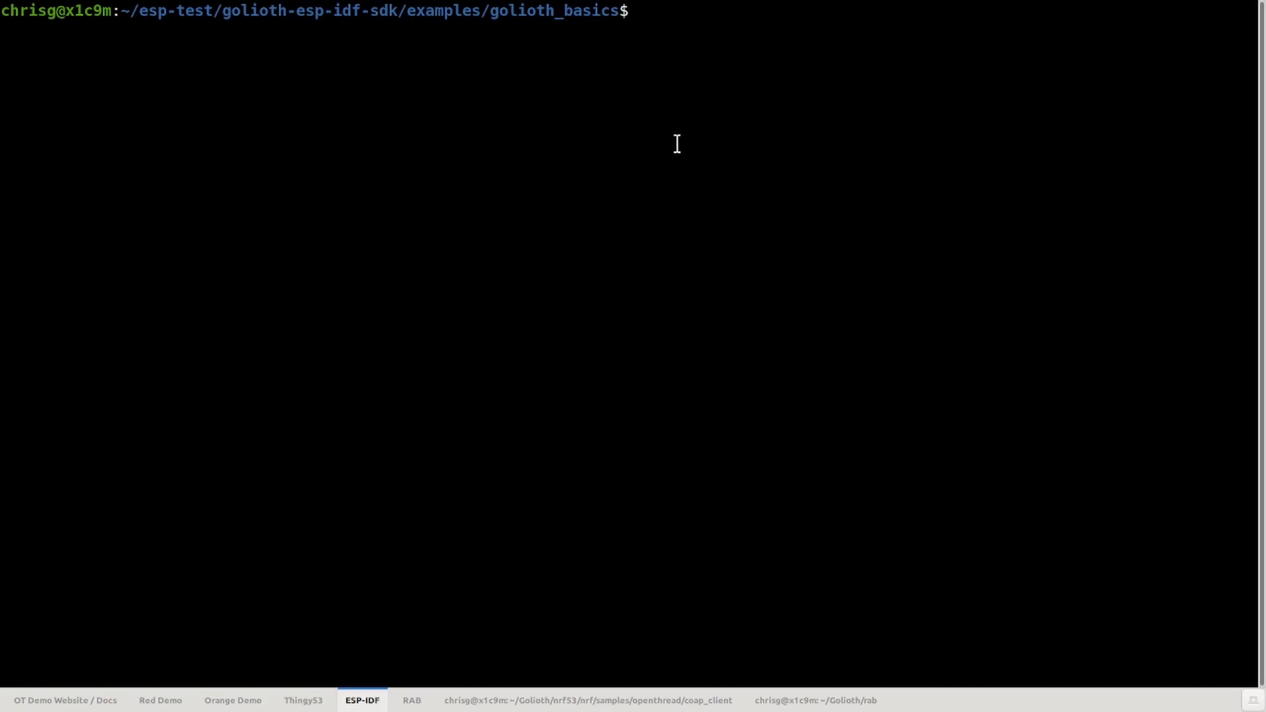
Run idf.py monitor in the golioth_basics folder and review the OTA manifest, my_int and loop delay log lines.
{"action": "type", "text": "idf.py monitor"}
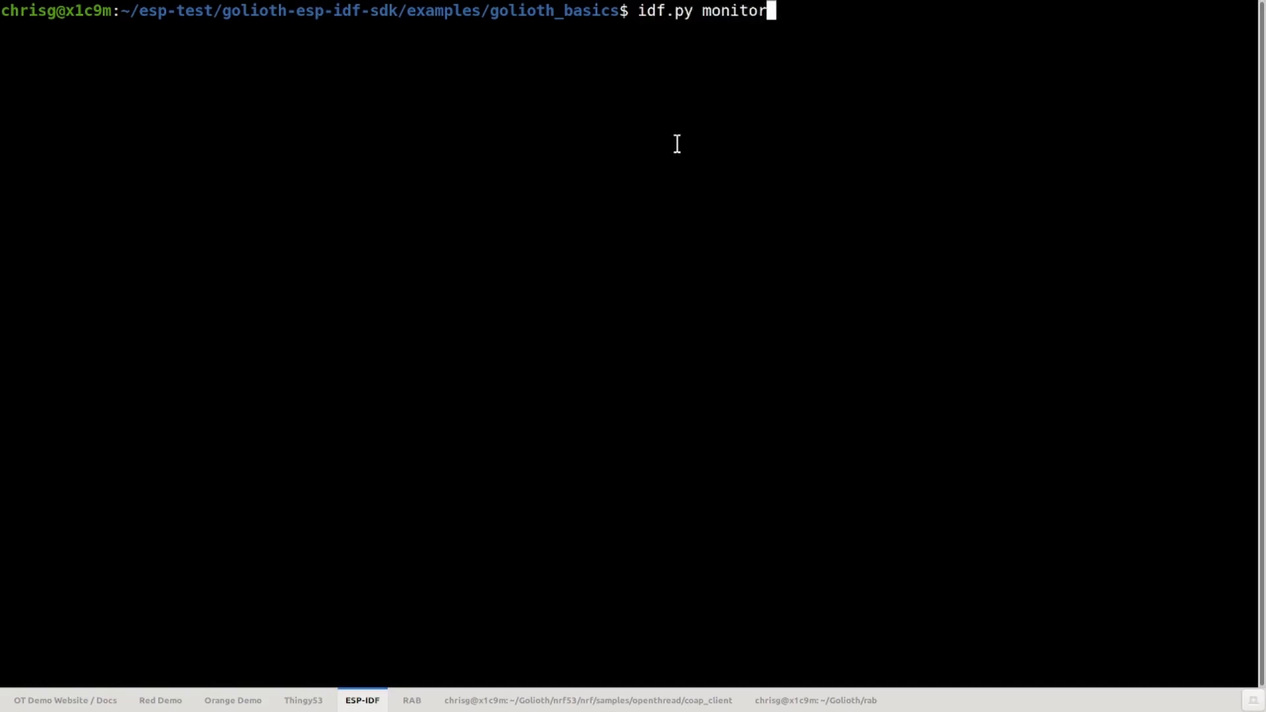
{"action": "key", "text": "Return"}
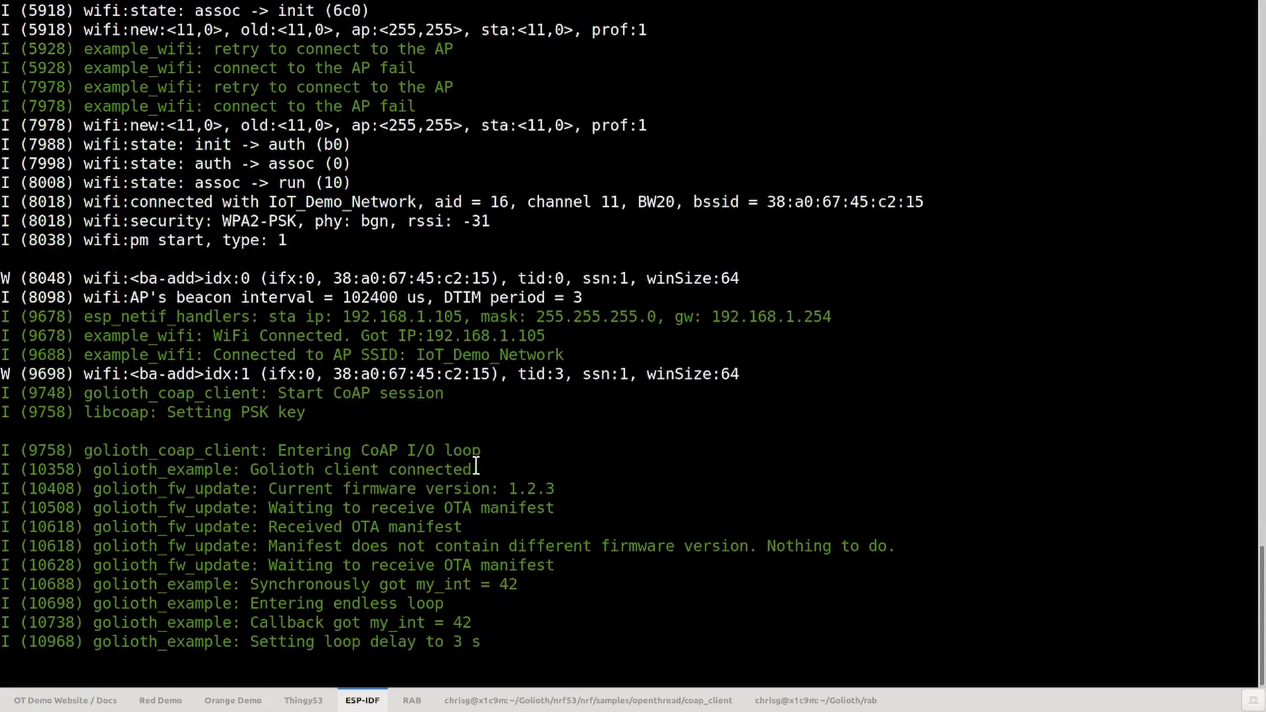
{"action": "left_click_drag", "start_coordinate": [537, 508], "coordinate": [305, 527]}
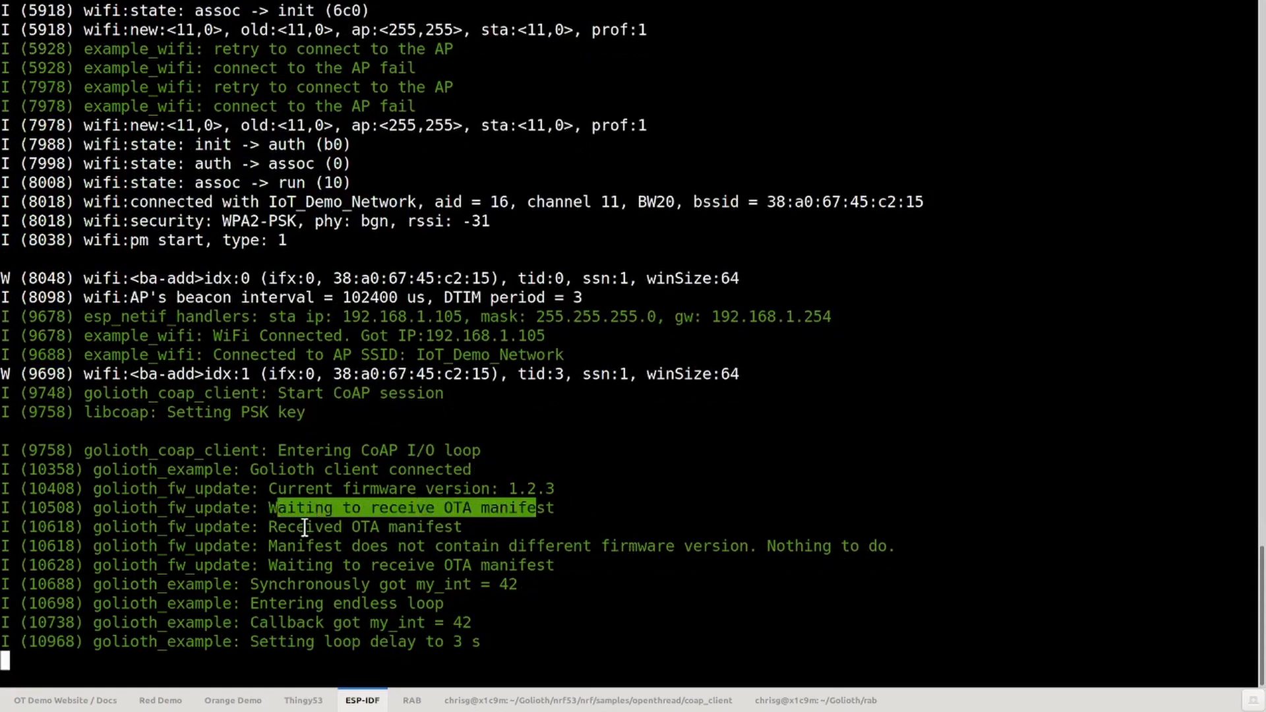
{"action": "left_click_drag", "start_coordinate": [587, 587], "coordinate": [556, 582]}
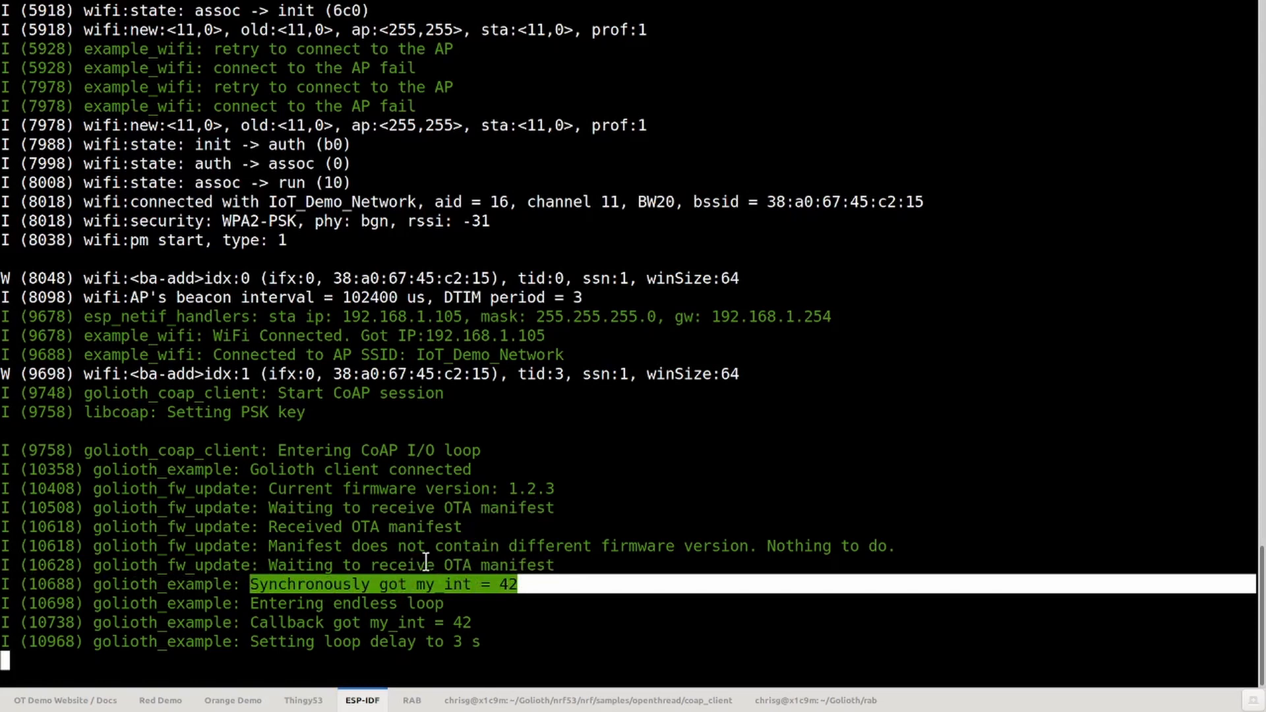
{"action": "left_click_drag", "start_coordinate": [503, 644], "coordinate": [249, 639]}
{"action": "left_click", "coordinate": [461, 638]}
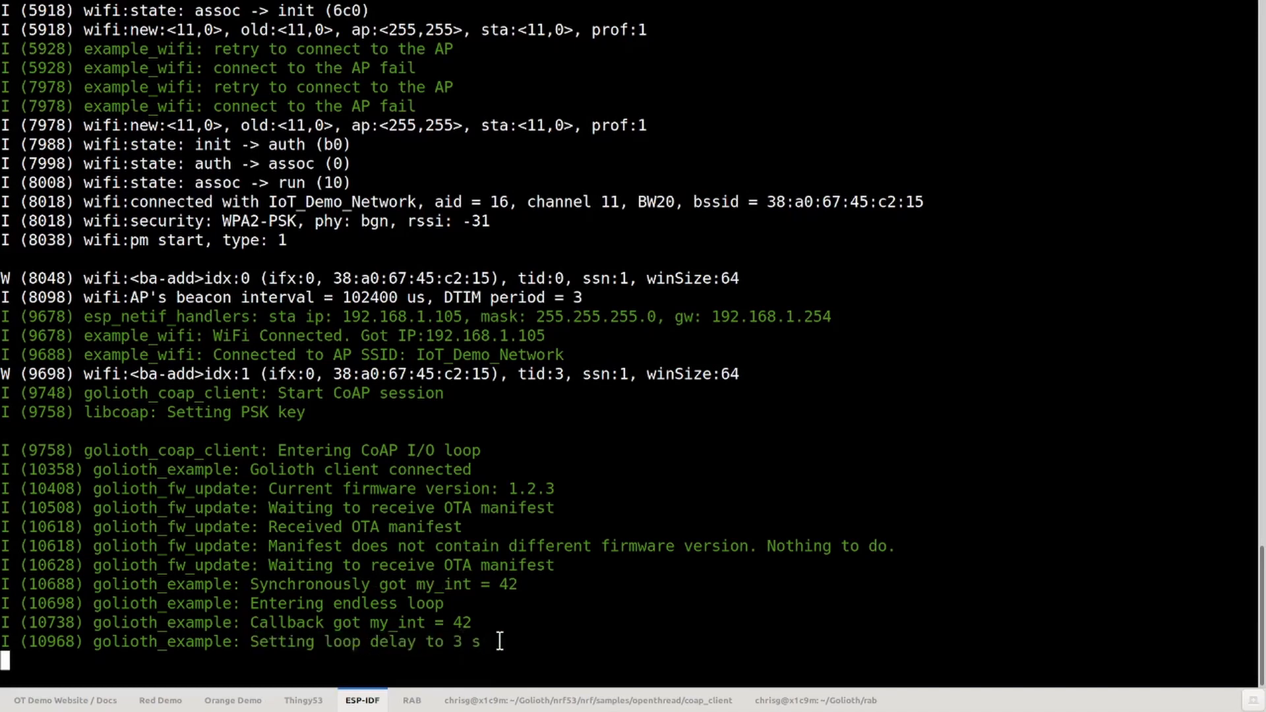
Switch to the Golioth console's Device Settings page and dock the ESP-IDF terminal beneath it.
{"action": "key", "text": "F11"}
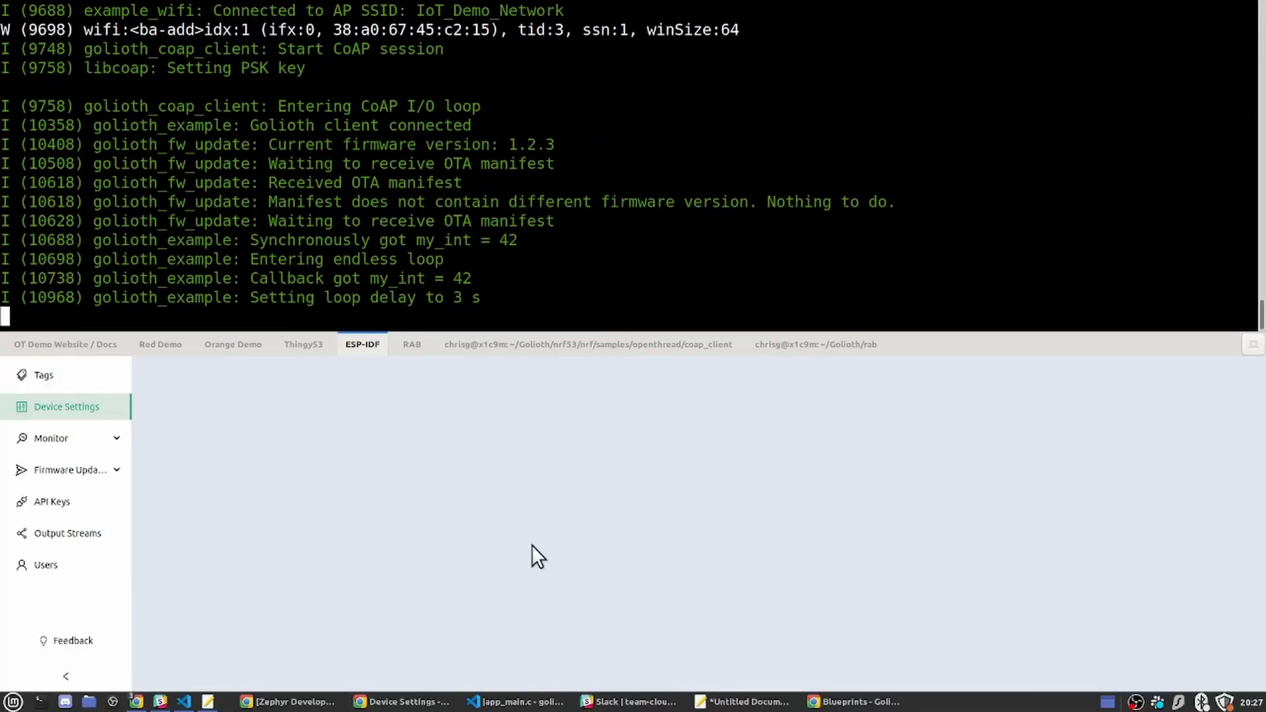
{"action": "key", "text": "F12"}
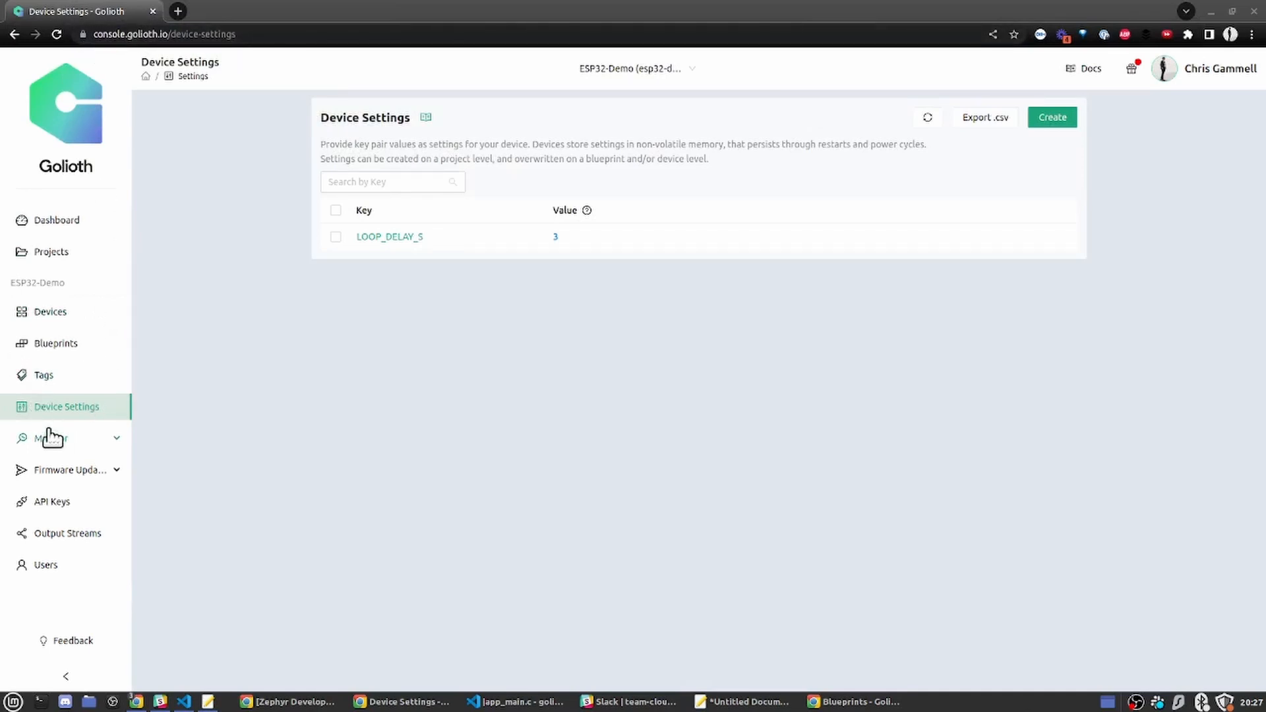
{"action": "left_click", "coordinate": [257, 460]}
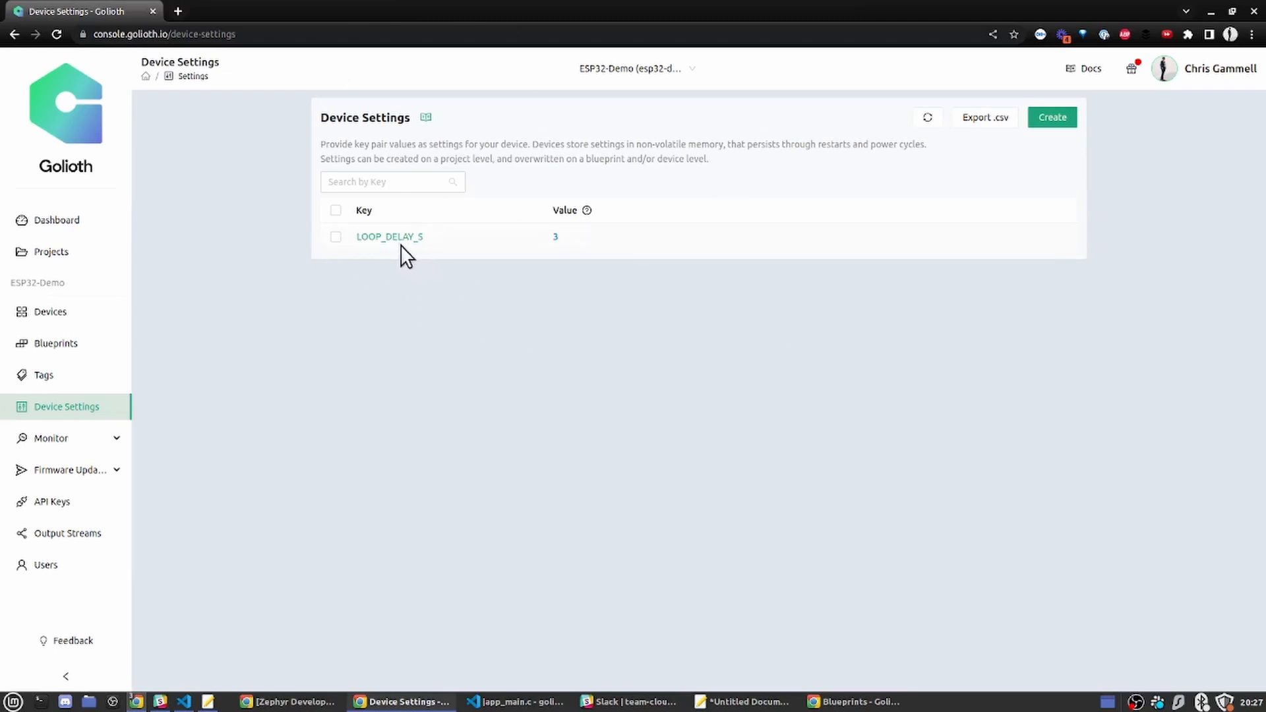
{"action": "key", "text": "F12"}
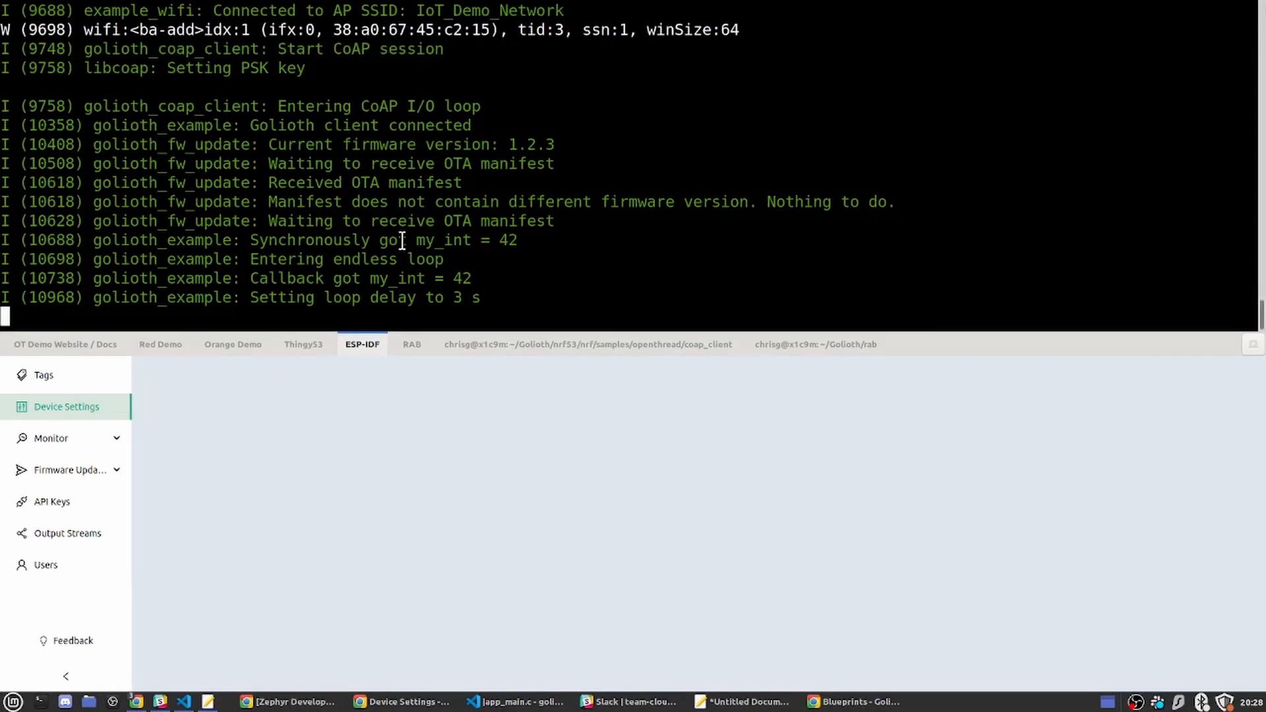
{"action": "key", "text": "F11"}
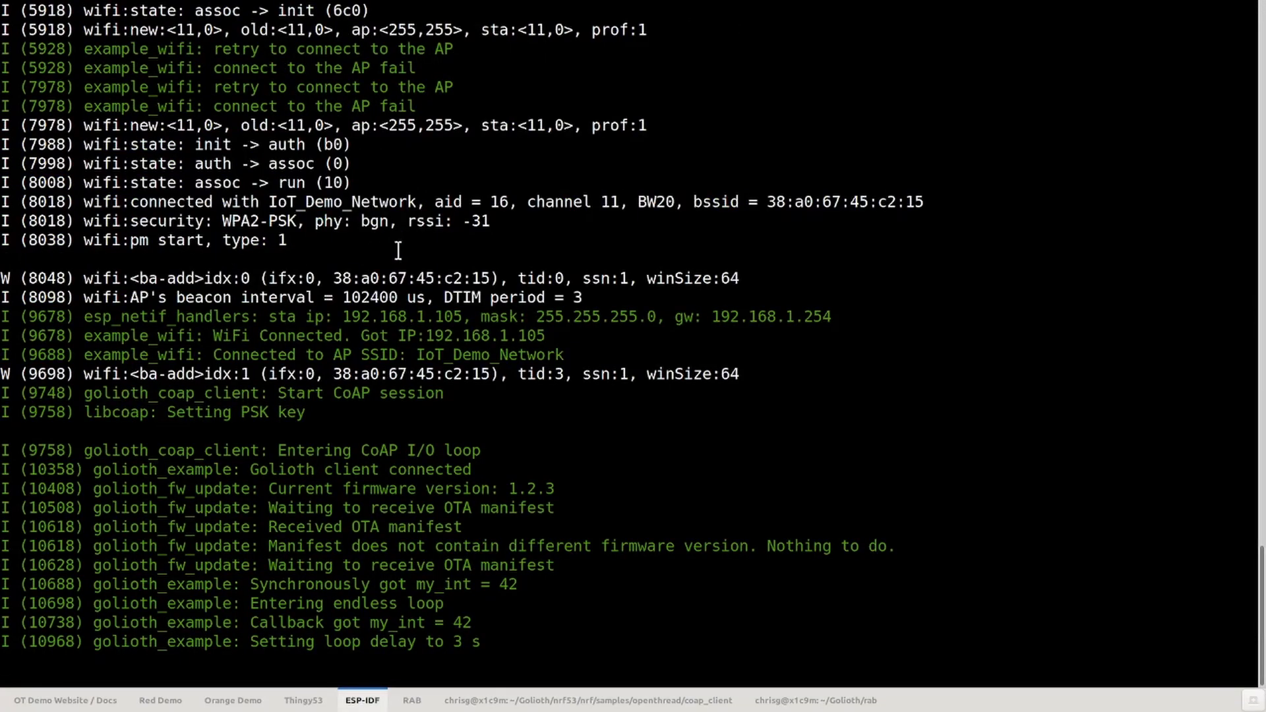
{"action": "key", "text": "F11"}
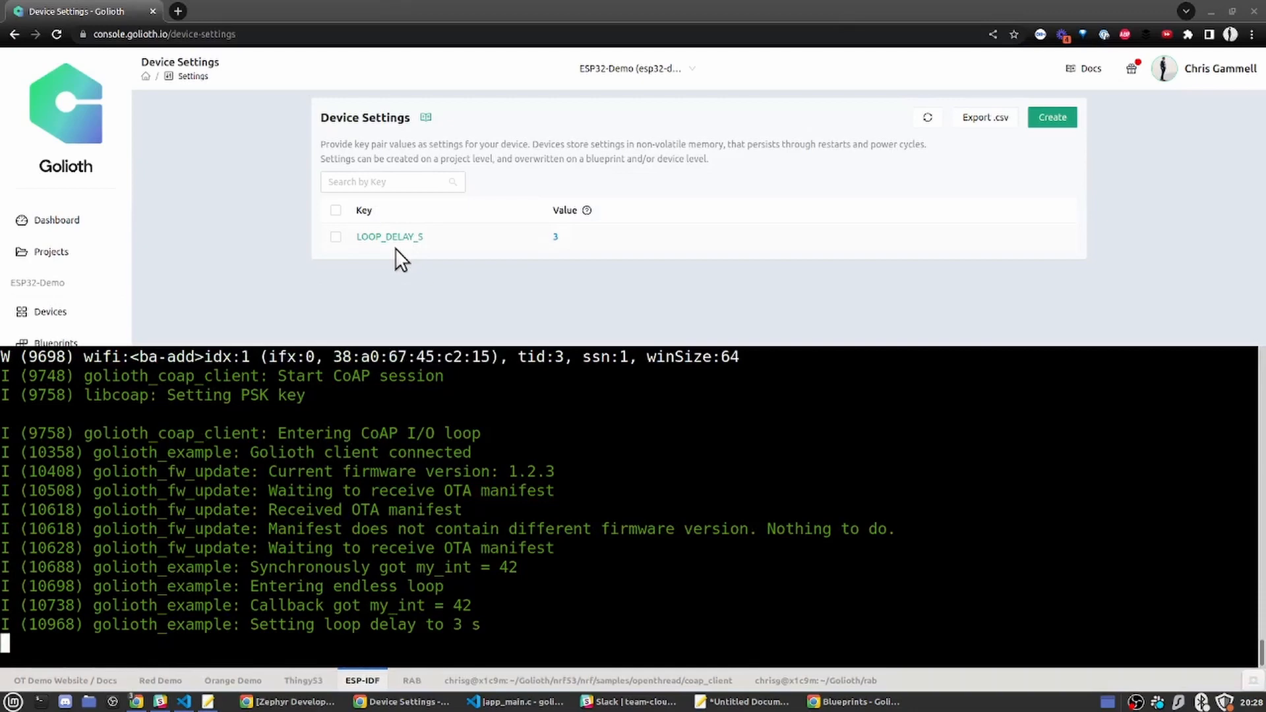
Set the project-level LOOP_DELAY_S device setting to 4 and save it.
{"action": "left_click", "coordinate": [396, 239]}
{"action": "left_click", "coordinate": [600, 253]}
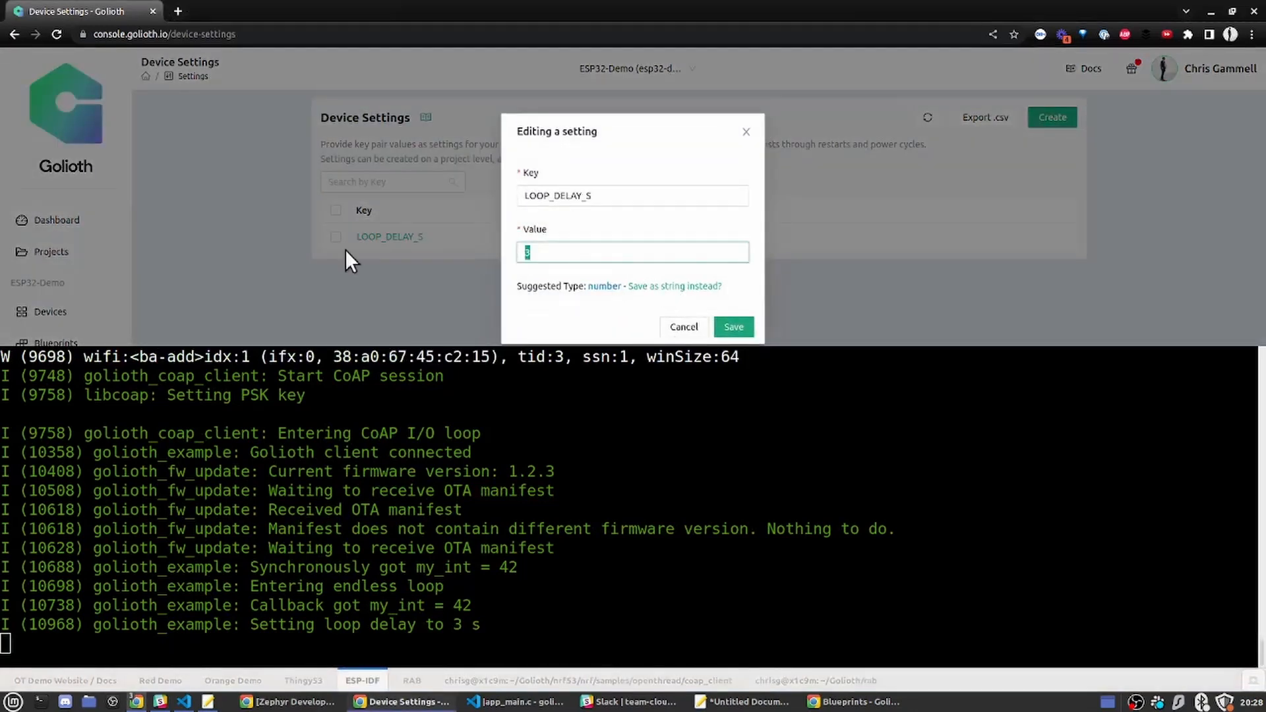
{"action": "key", "text": "BackSpace"}
{"action": "type", "text": "4"}
{"action": "left_click", "coordinate": [736, 327]}
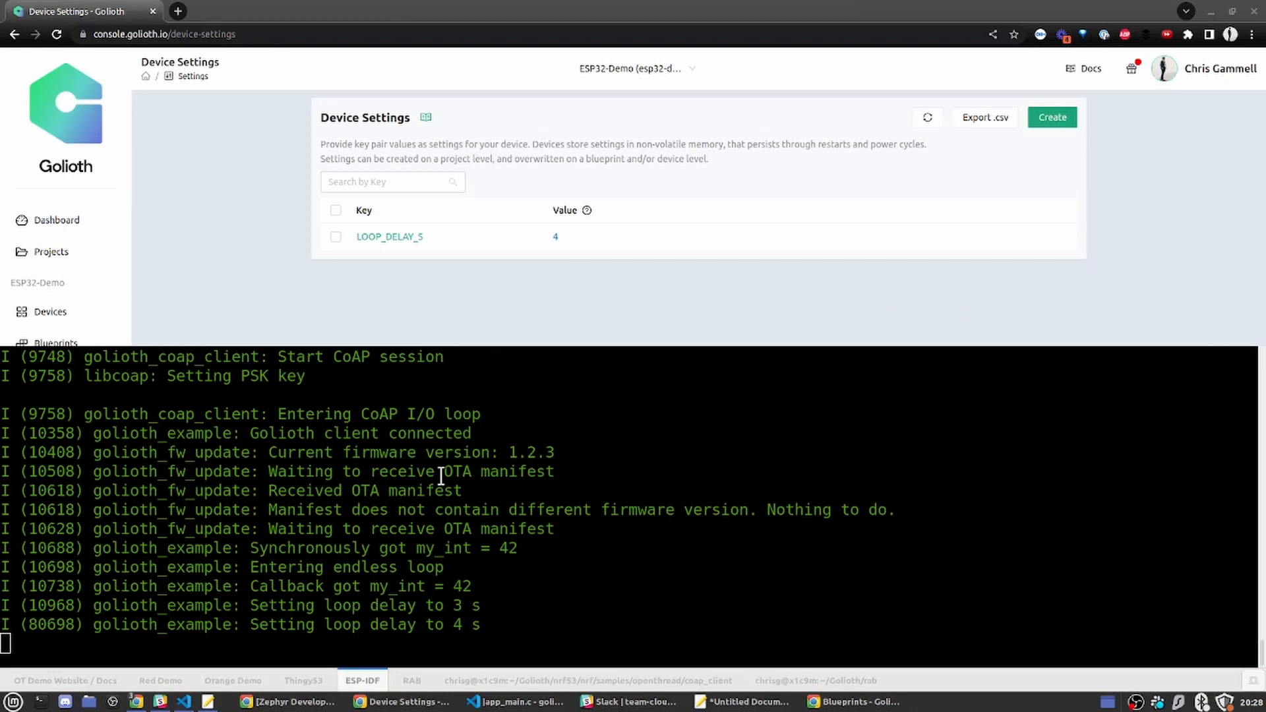
Hide the terminal, look through the project's blueprints and devices, and open the esp32-s2 blueprint.
{"action": "left_click", "coordinate": [502, 502]}
{"action": "key", "text": "F12"}
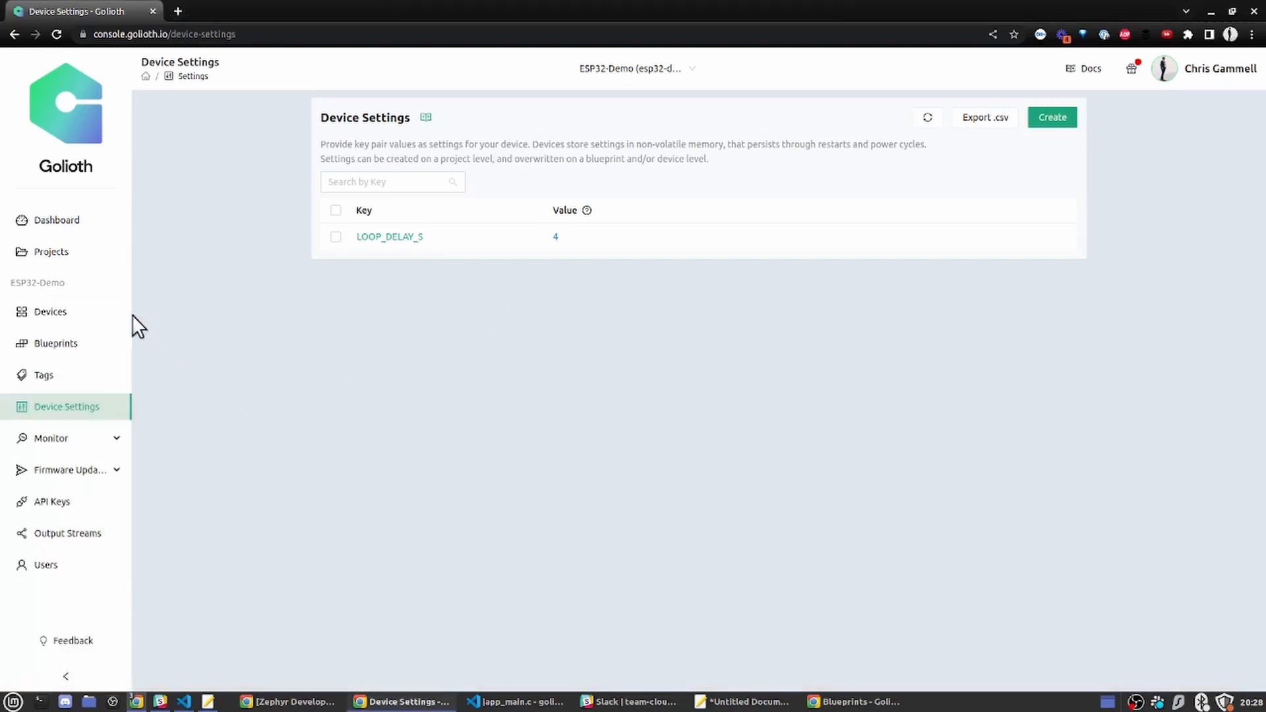
{"action": "left_click", "coordinate": [91, 351]}
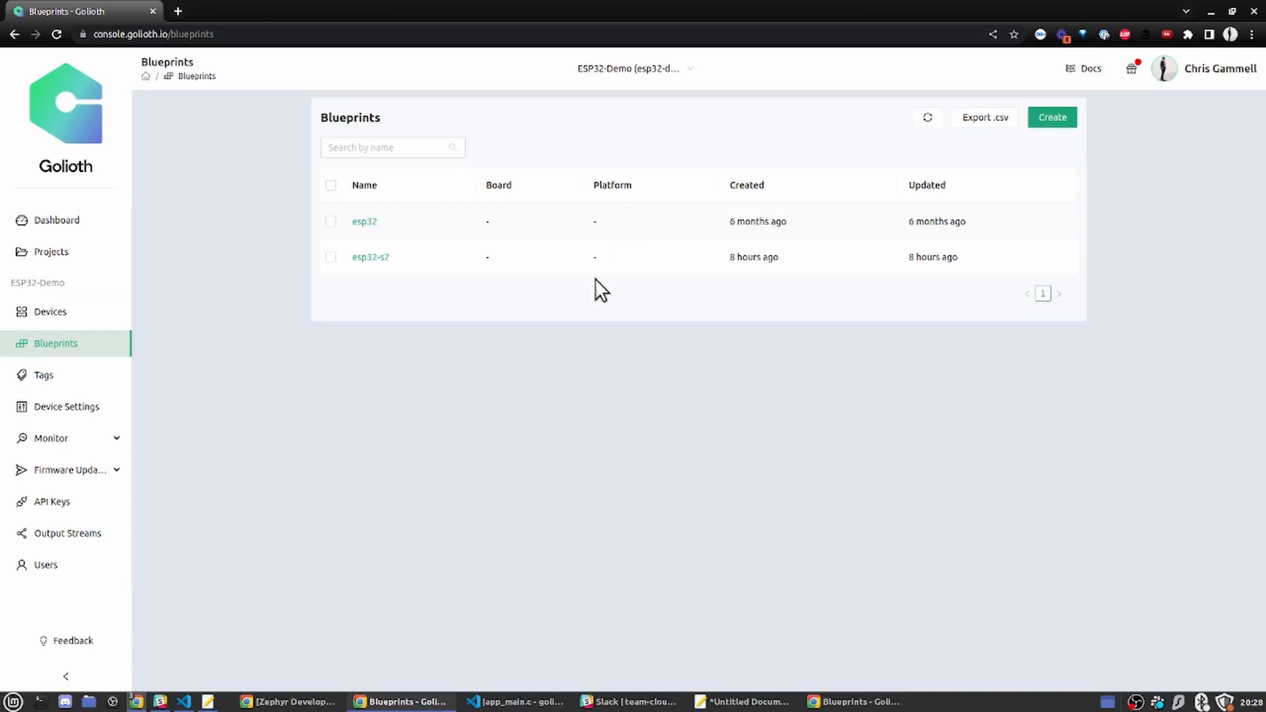
{"action": "left_click", "coordinate": [42, 314]}
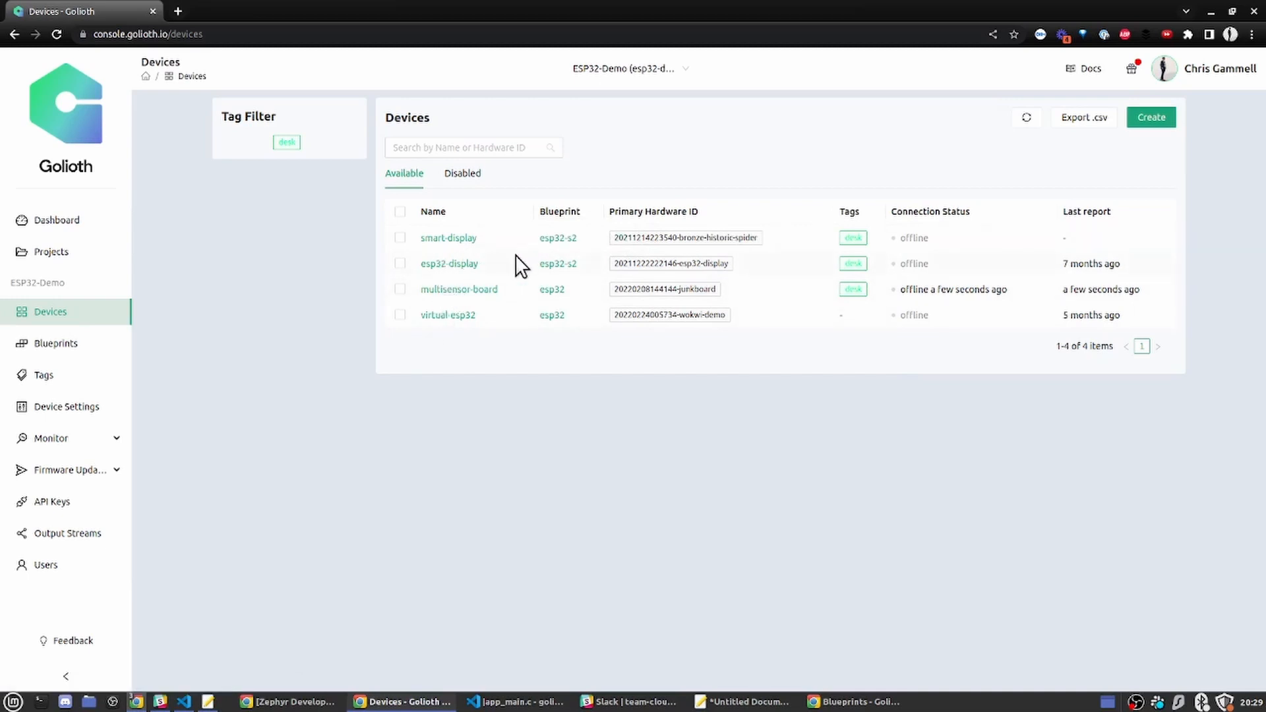
{"action": "left_click", "coordinate": [66, 349]}
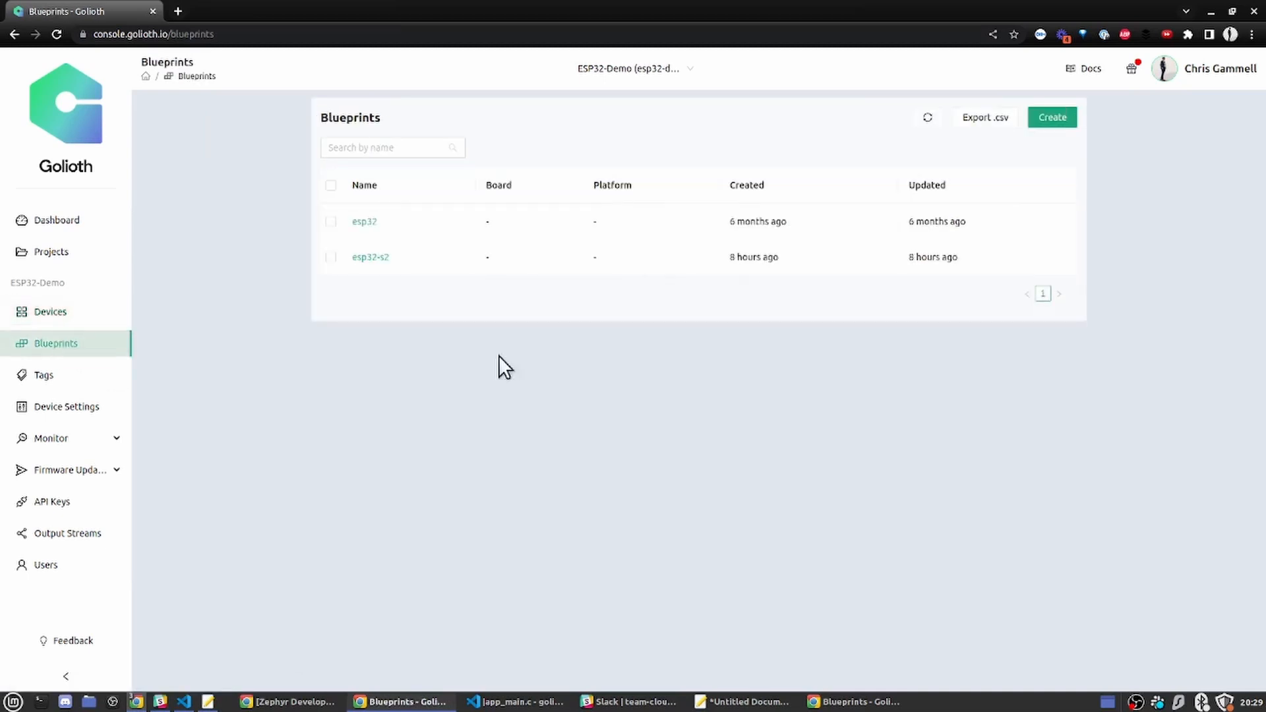
{"action": "left_click", "coordinate": [370, 257]}
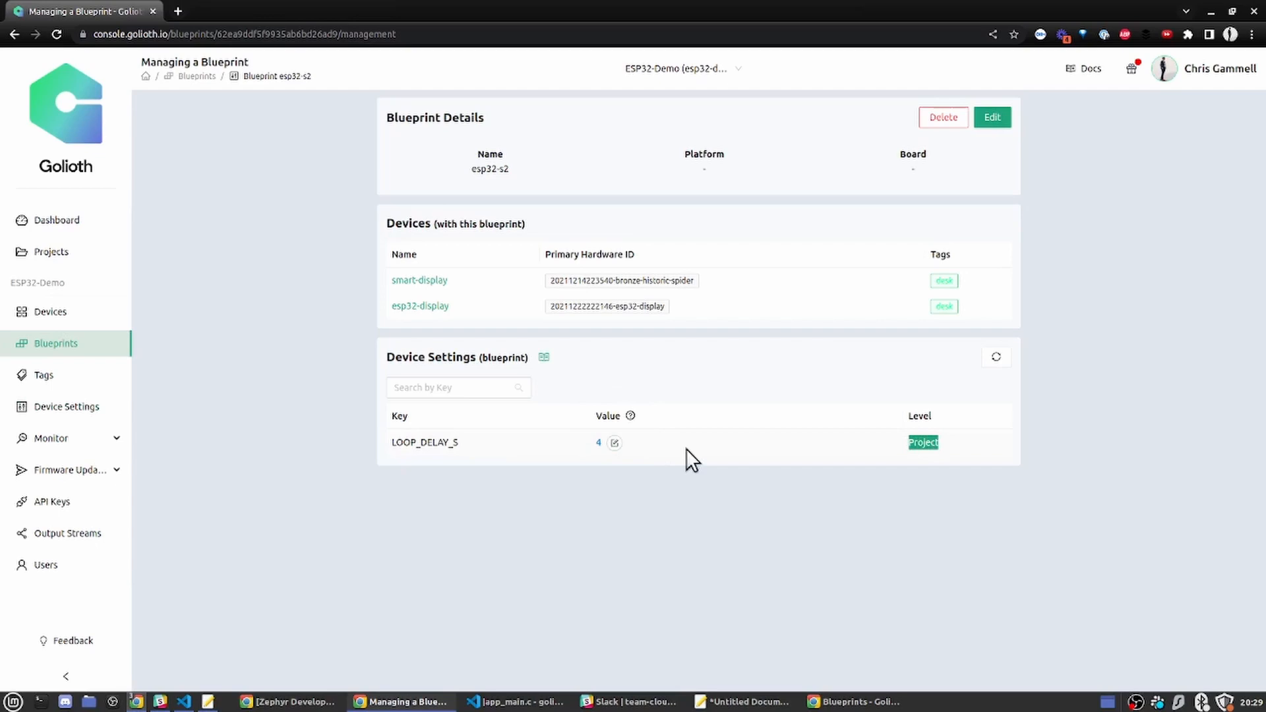
Overwrite the esp32-s2 blueprint's LOOP_DELAY_S setting with 5, with the log terminal docked beneath the console.
{"action": "key", "text": "F12"}
{"action": "key", "text": "super+Right"}
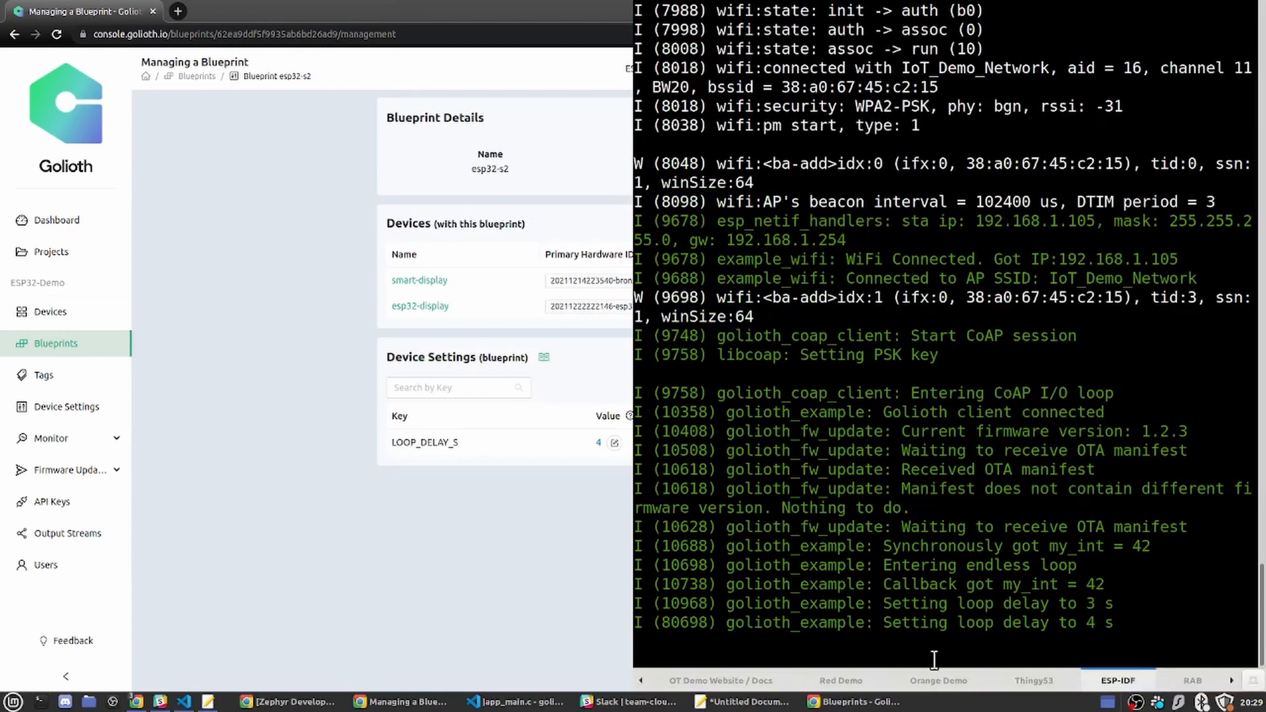
{"action": "left_click", "coordinate": [615, 445]}
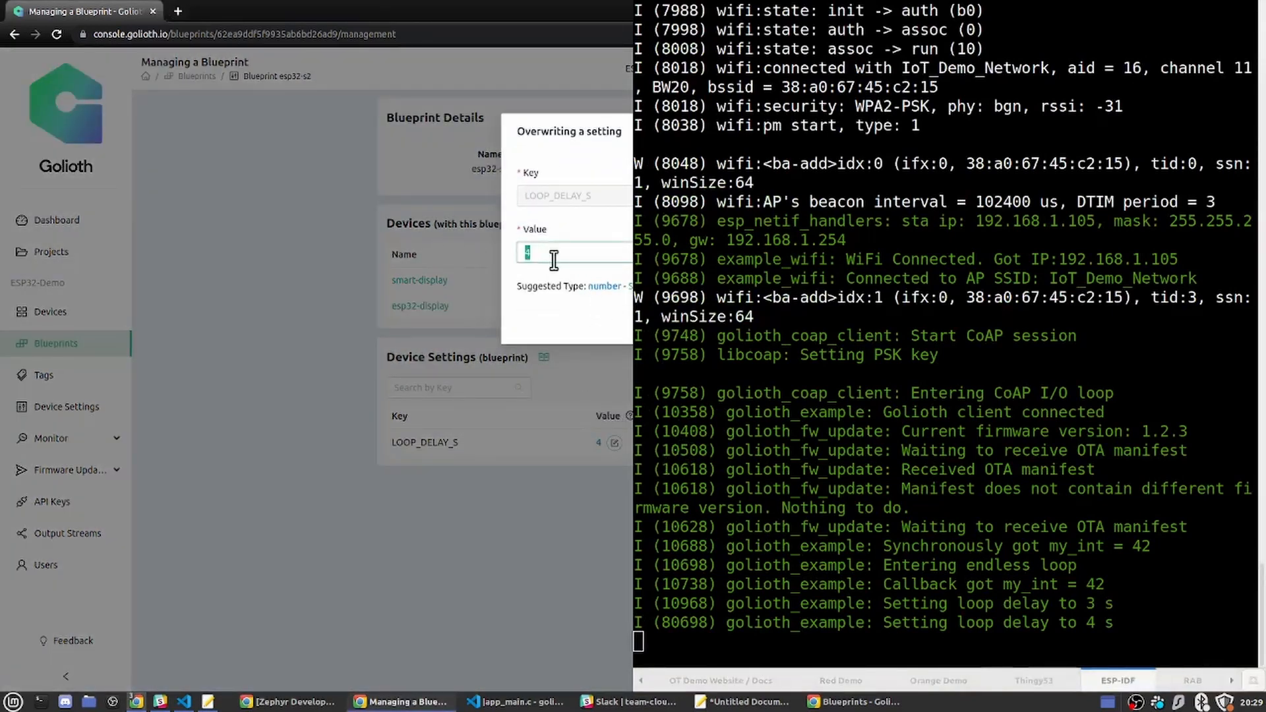
{"action": "left_click", "coordinate": [853, 475]}
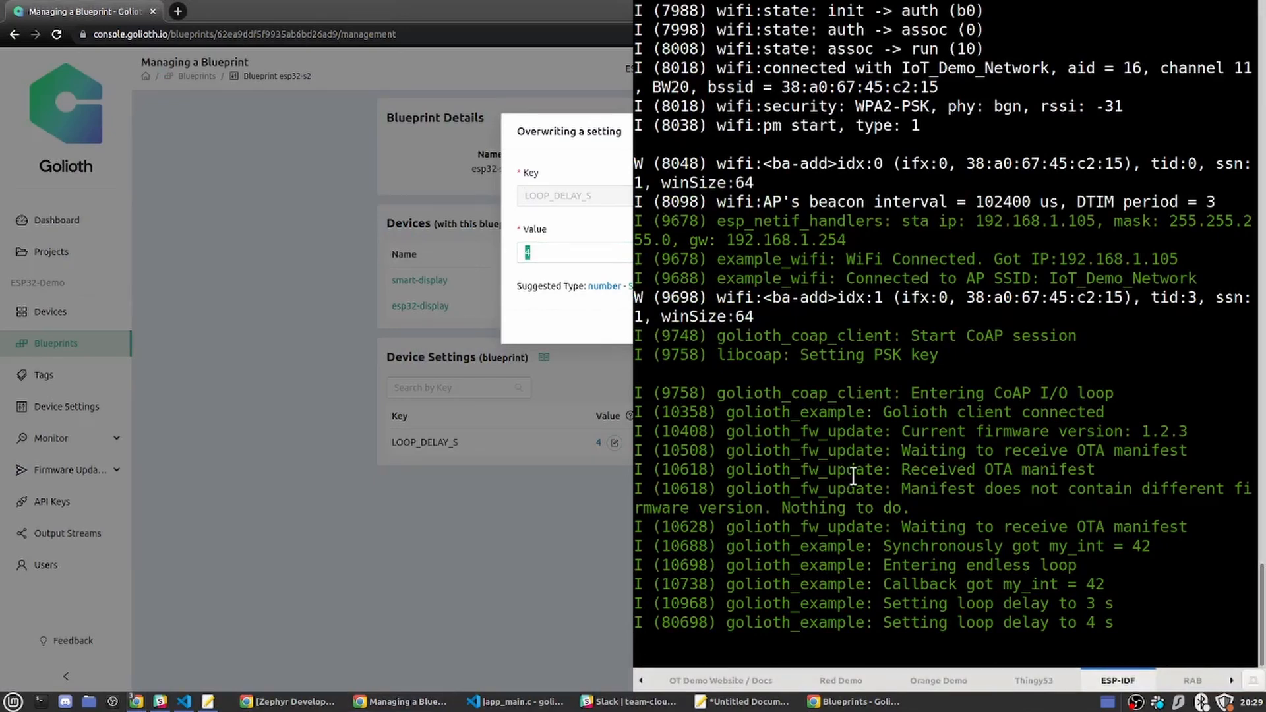
{"action": "key", "text": "super+Down"}
{"action": "key", "text": "super+Left"}
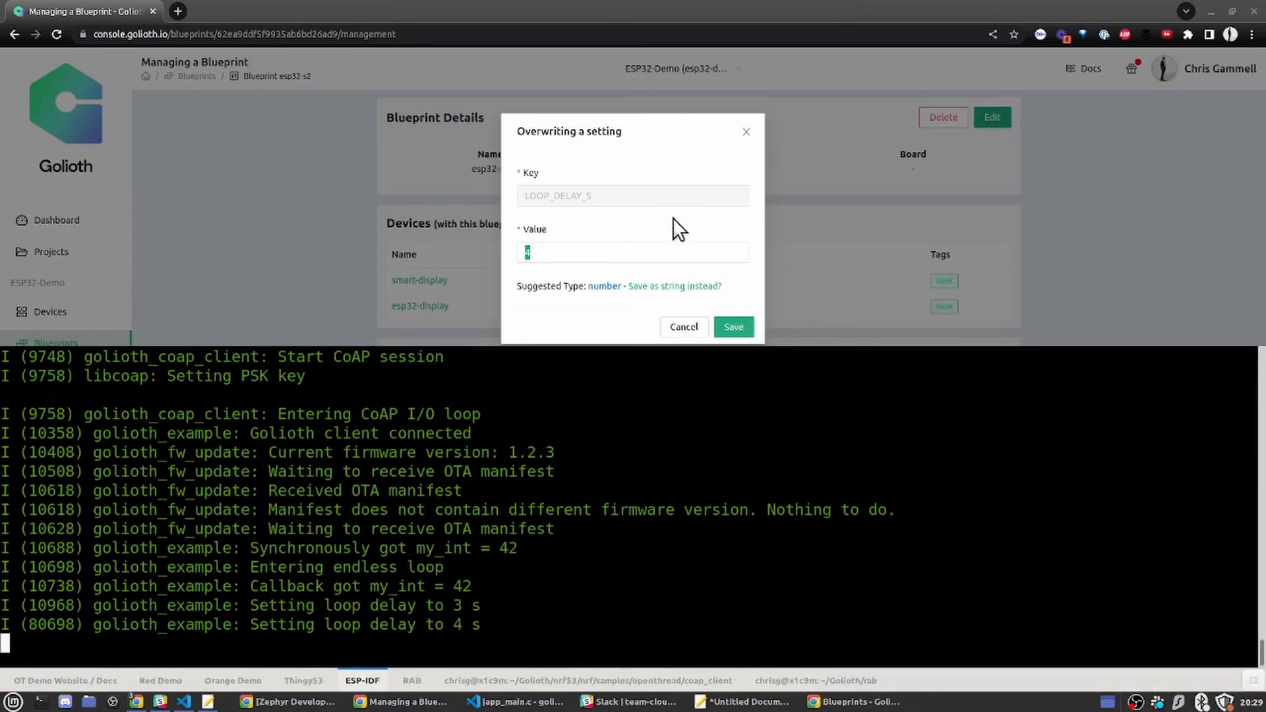
{"action": "left_click", "coordinate": [524, 251]}
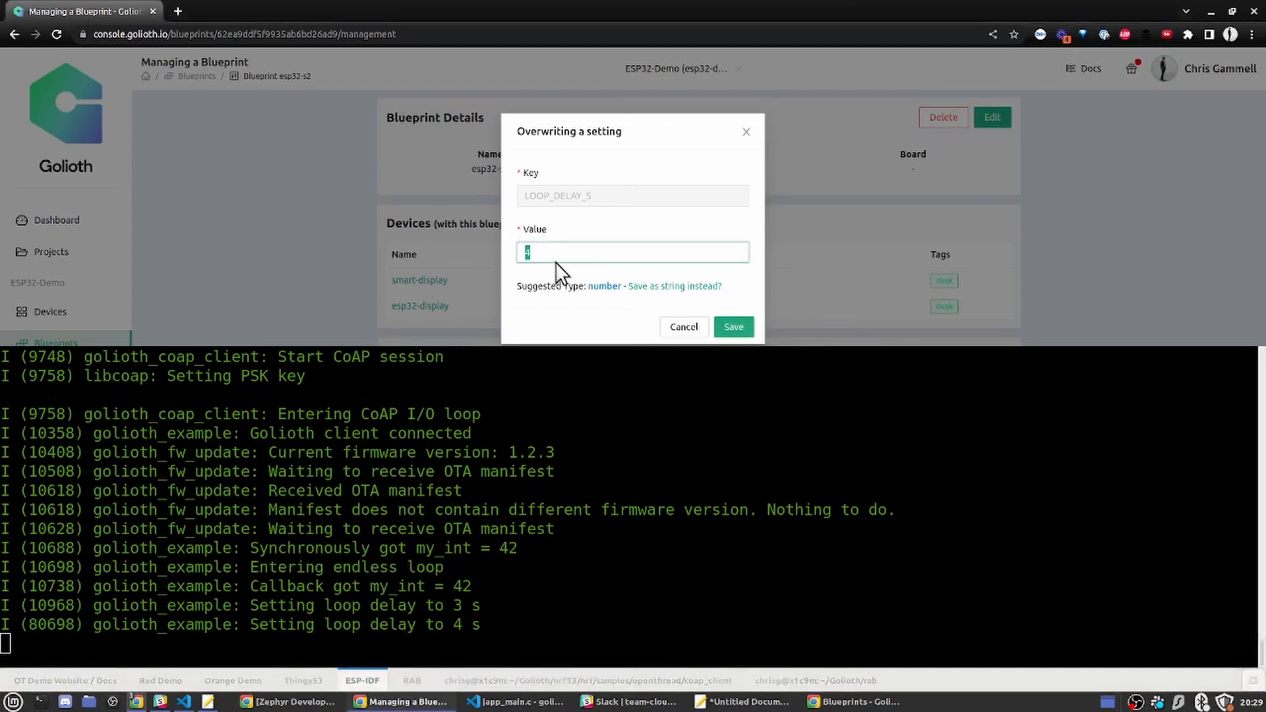
{"action": "type", "text": "5"}
{"action": "left_click", "coordinate": [717, 326]}
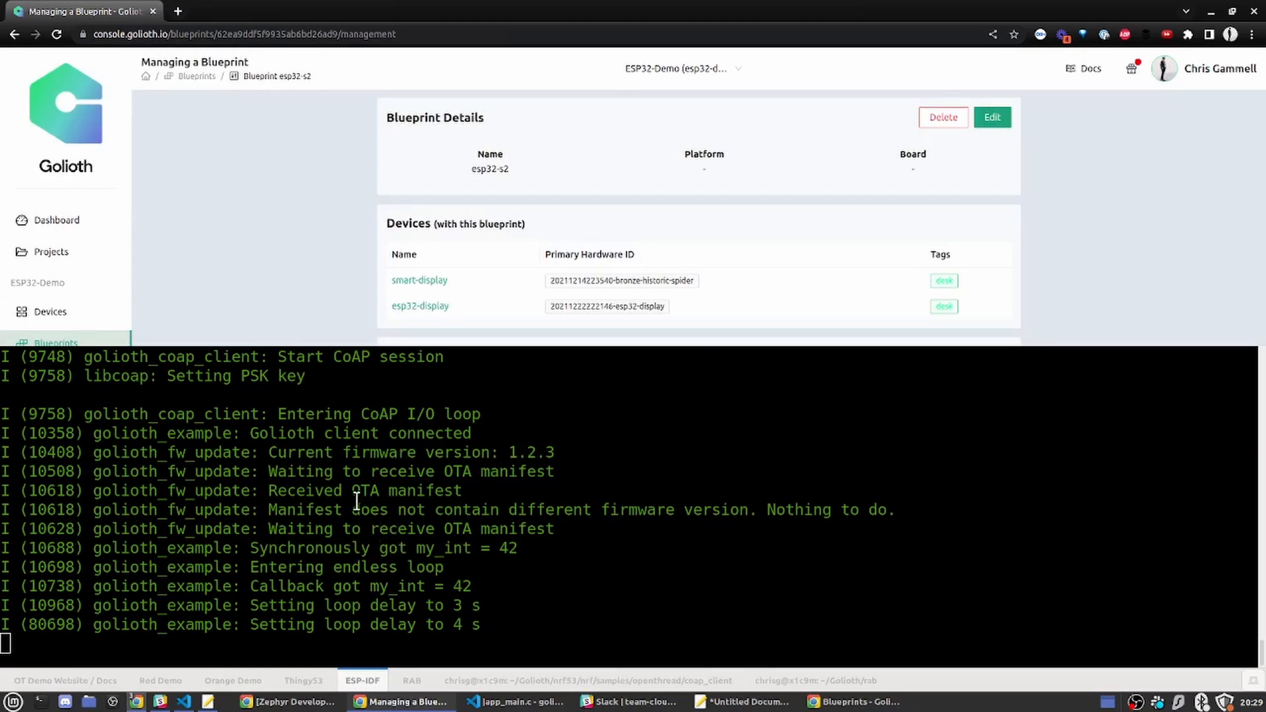
Check the level of the esp32-s2 blueprint's LOOP_DELAY_S setting and compare it with the esp32 blueprint's devices and settings.
{"action": "key", "text": "F12"}
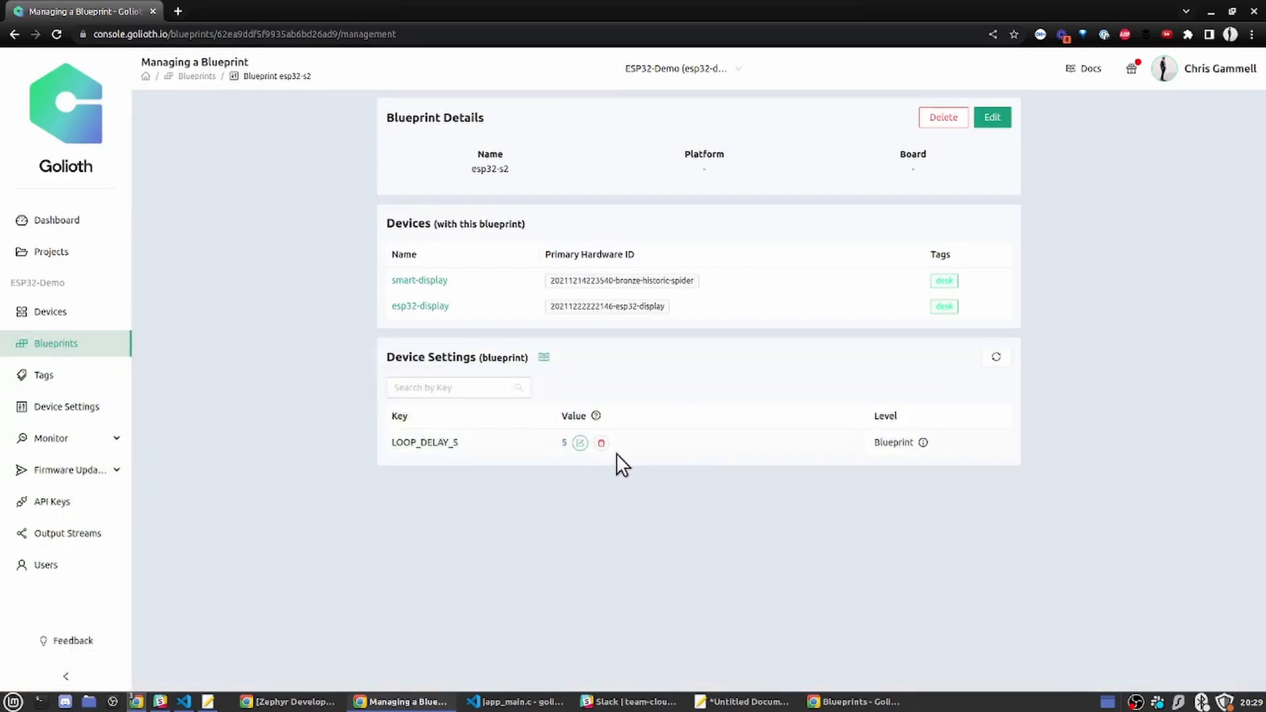
{"action": "double_click", "coordinate": [886, 447]}
{"action": "left_click", "coordinate": [12, 34]}
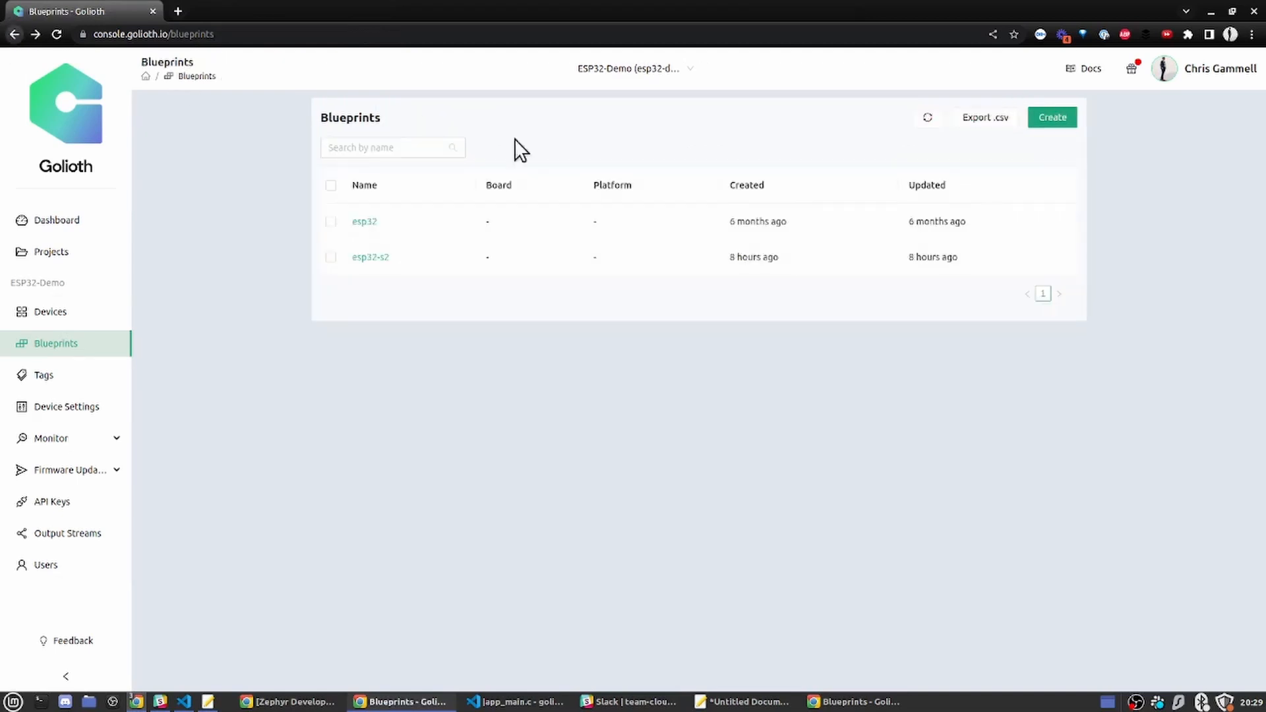
{"action": "left_click", "coordinate": [367, 224]}
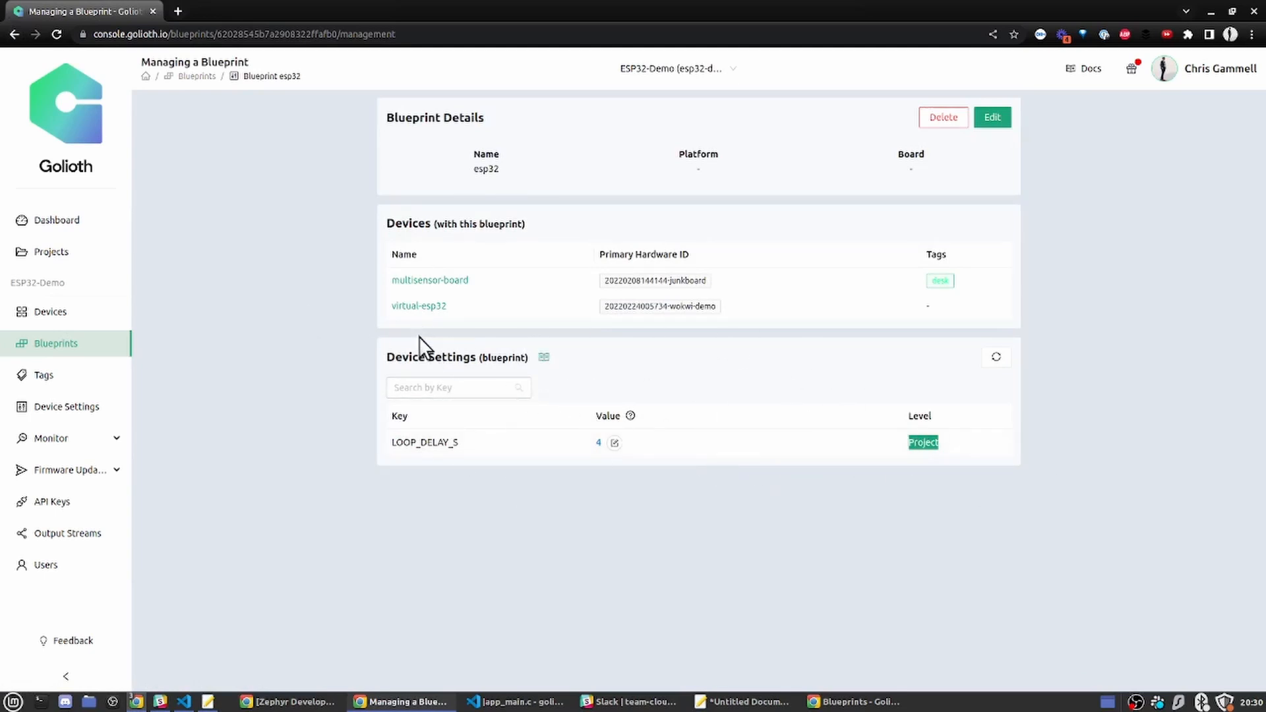
{"action": "left_click_drag", "start_coordinate": [485, 281], "coordinate": [337, 260]}
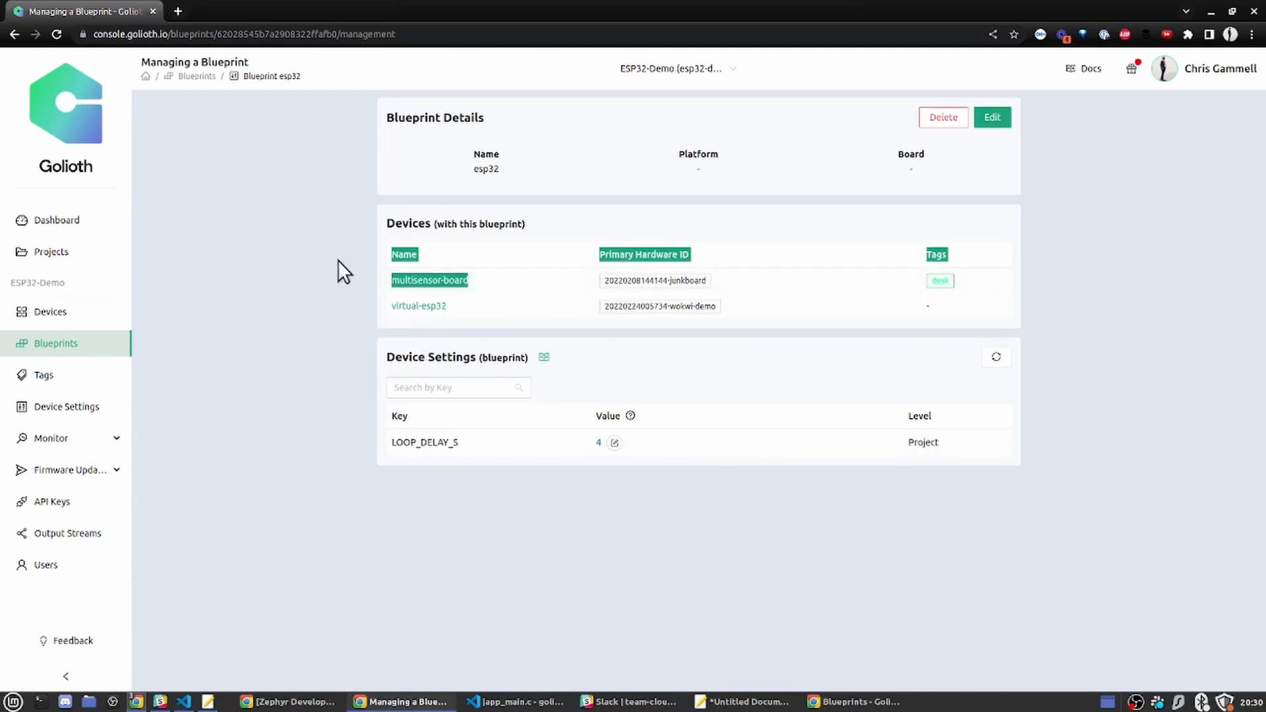
{"action": "left_click", "coordinate": [366, 280]}
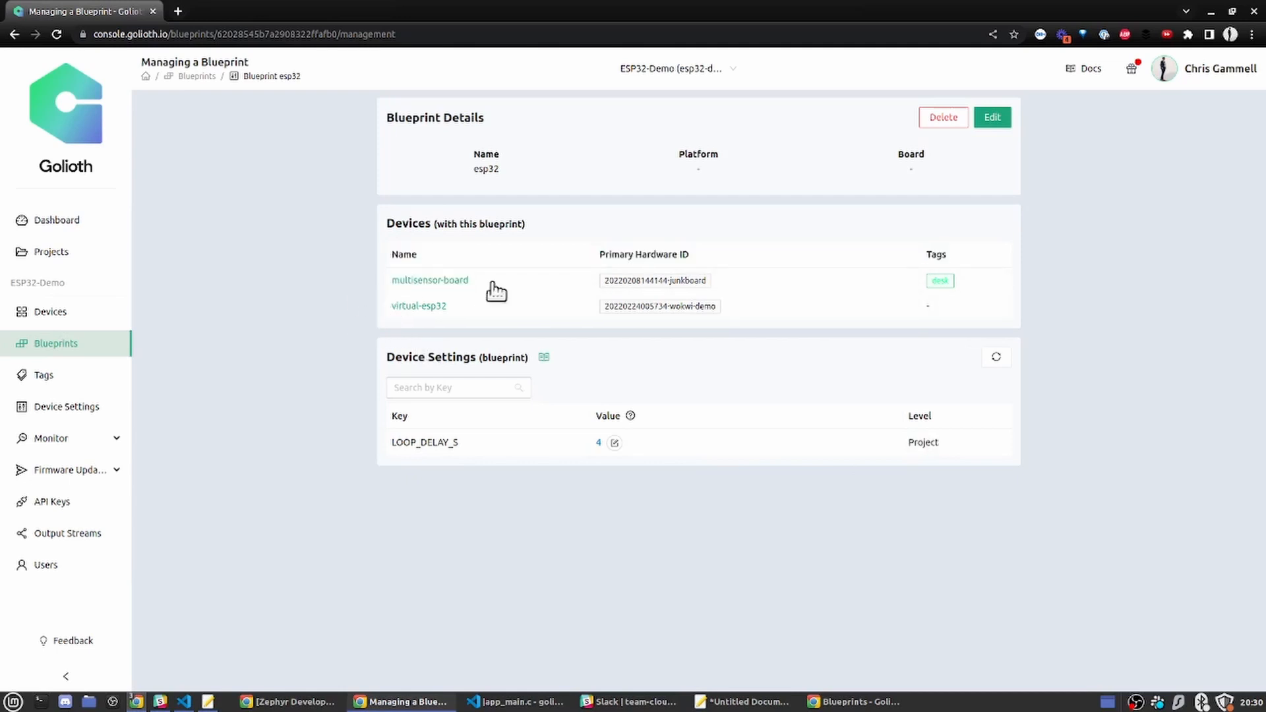
Open the multisensor-board device's settings and check their sync status.
{"action": "left_click", "coordinate": [457, 285]}
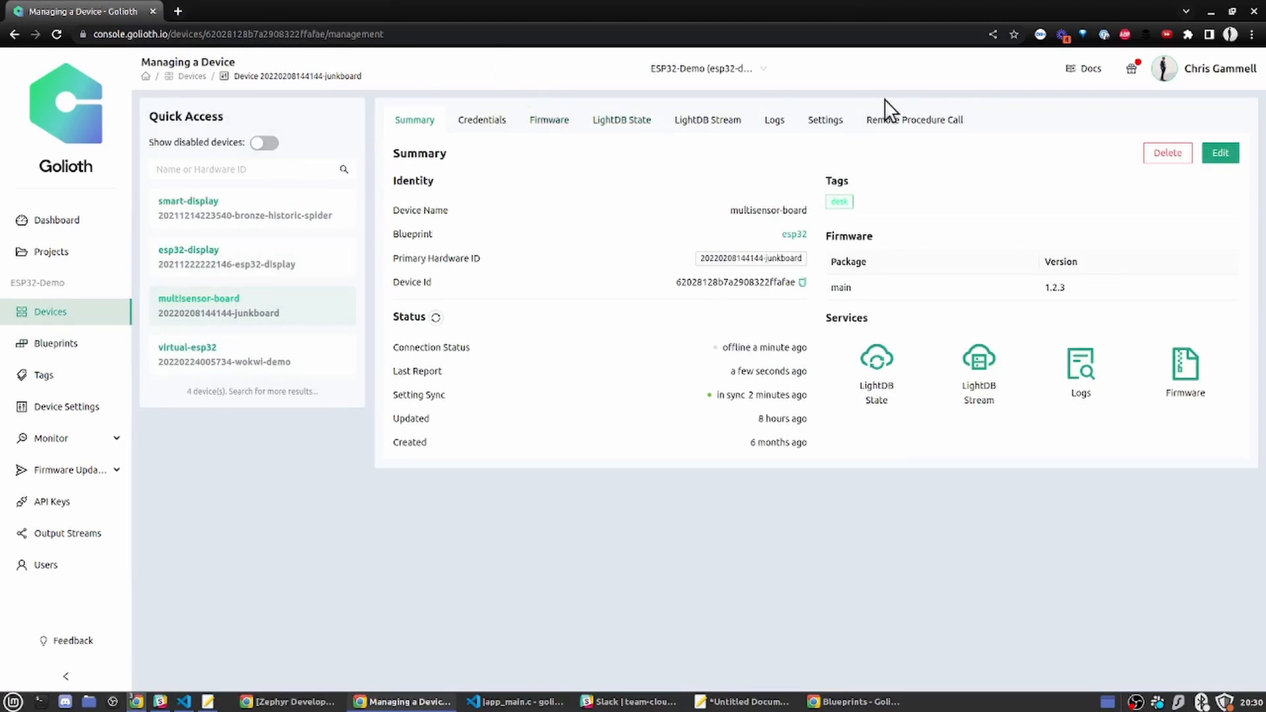
{"action": "left_click", "coordinate": [829, 122]}
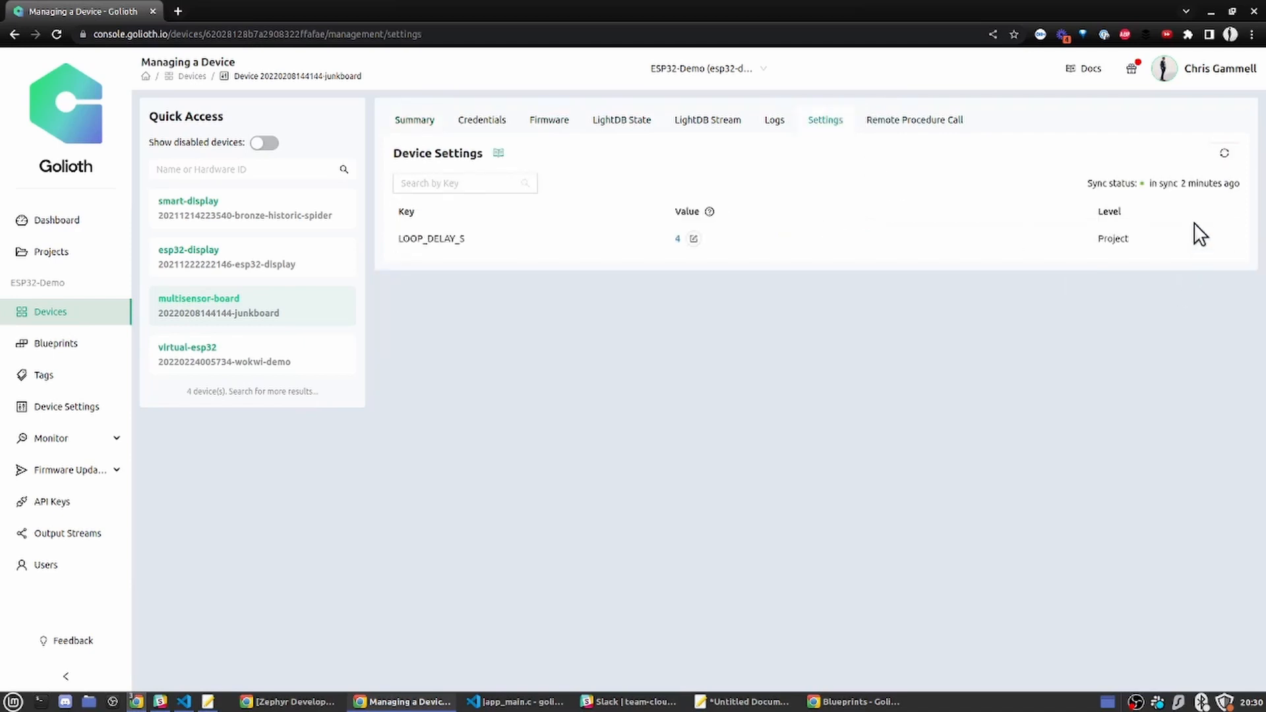
{"action": "mouse_move", "coordinate": [1146, 185]}
{"action": "left_mouse_down"}
{"action": "mouse_move", "coordinate": [1199, 186]}
{"action": "mouse_move", "coordinate": [1143, 183]}
{"action": "left_mouse_up"}
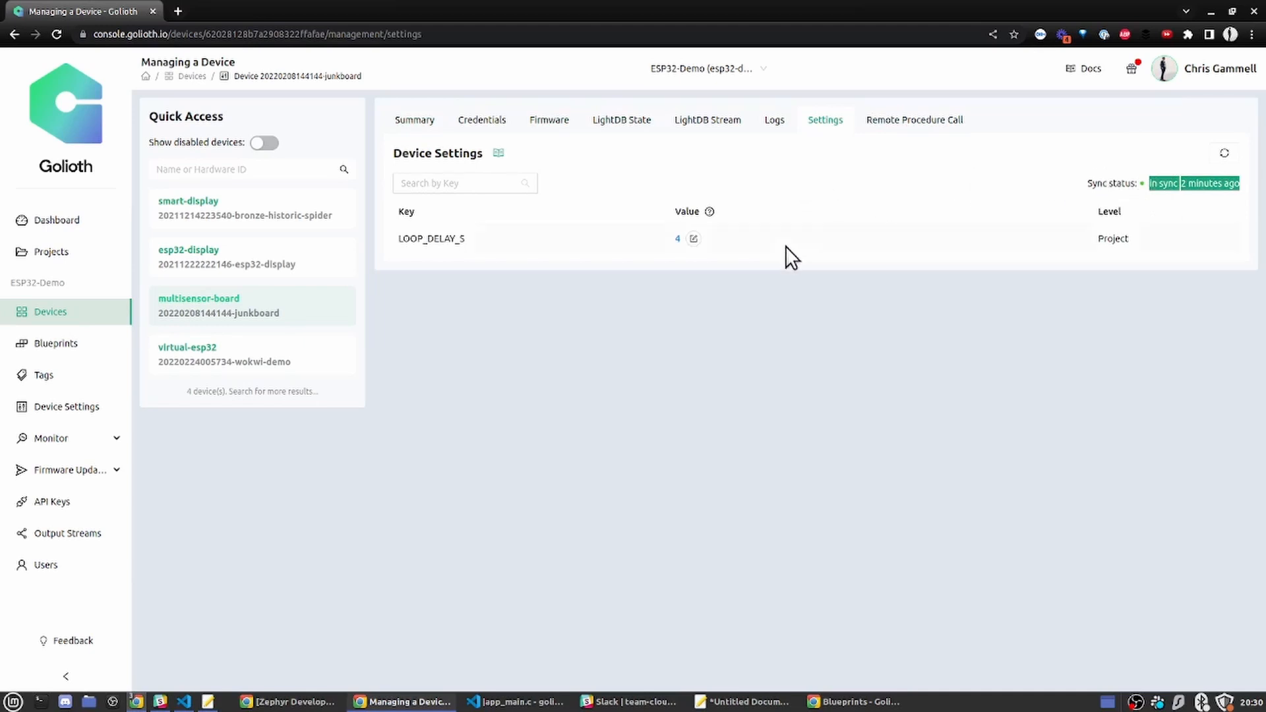
Overwrite the multisensor-board device's LOOP_DELAY_S setting with 1, with the serial log terminal docked beneath the console.
{"action": "left_click", "coordinate": [692, 243]}
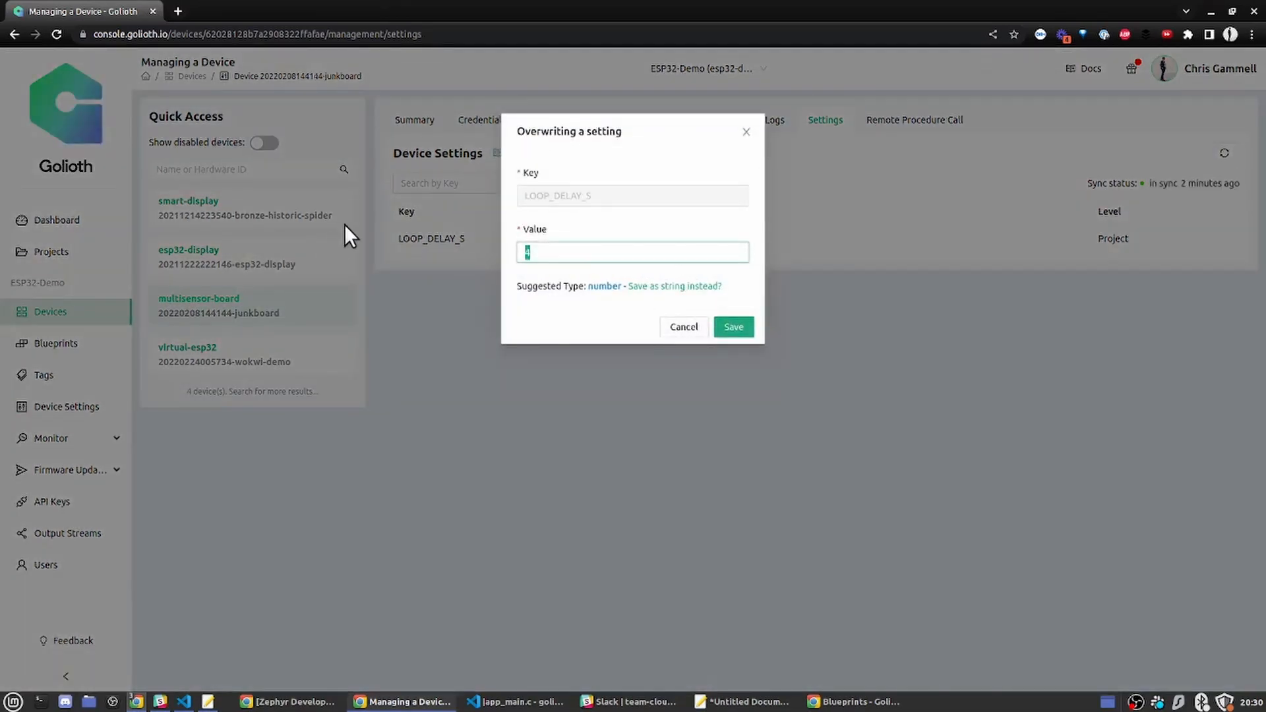
{"action": "key", "text": "F12"}
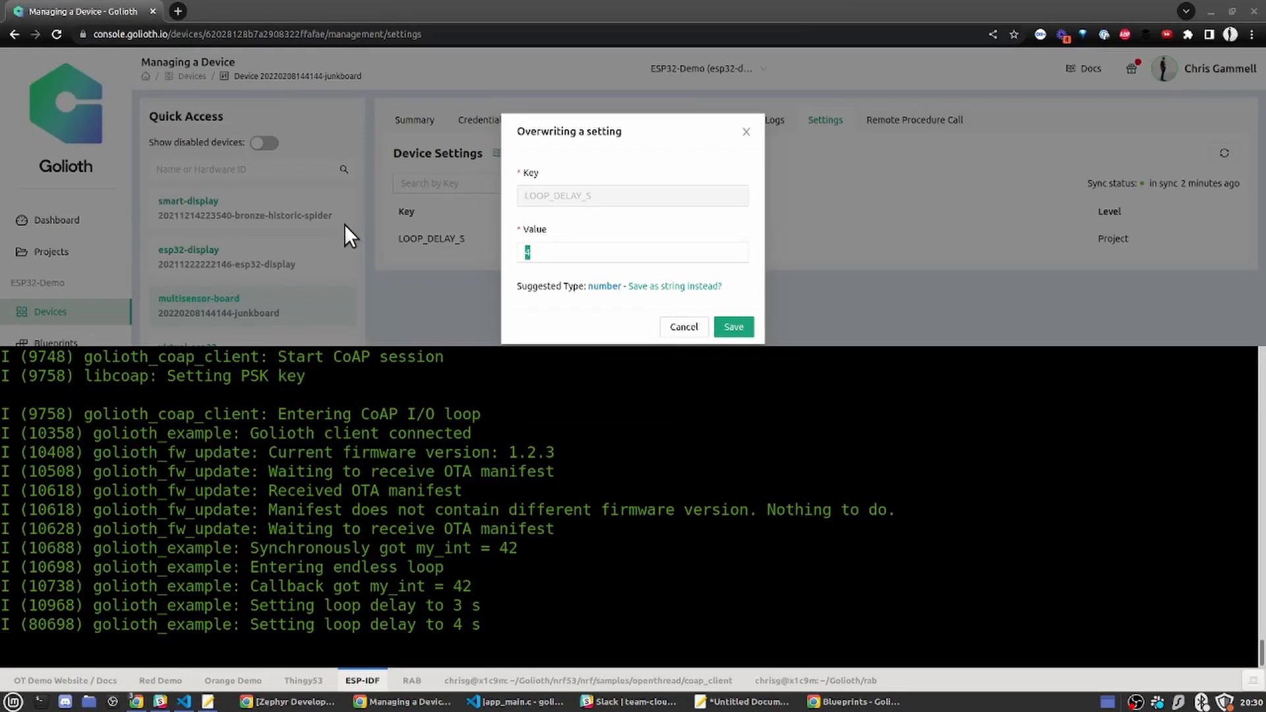
{"action": "left_click", "coordinate": [607, 251]}
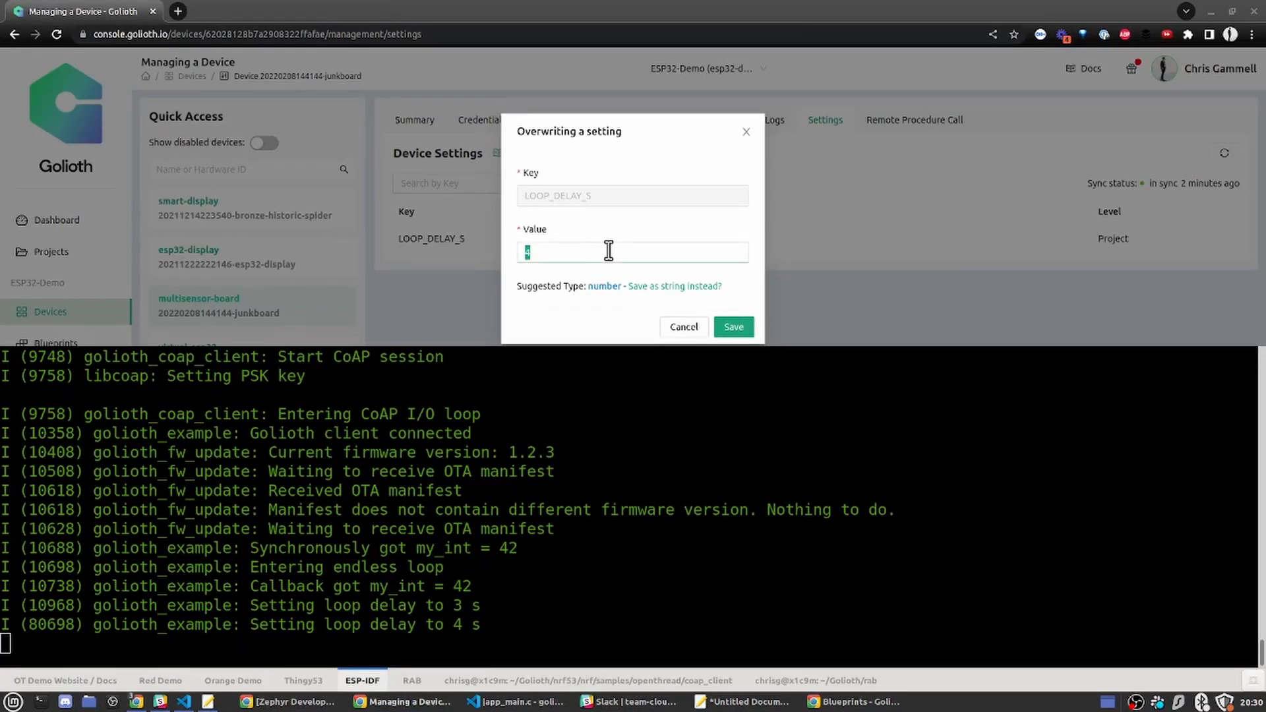
{"action": "type", "text": "1"}
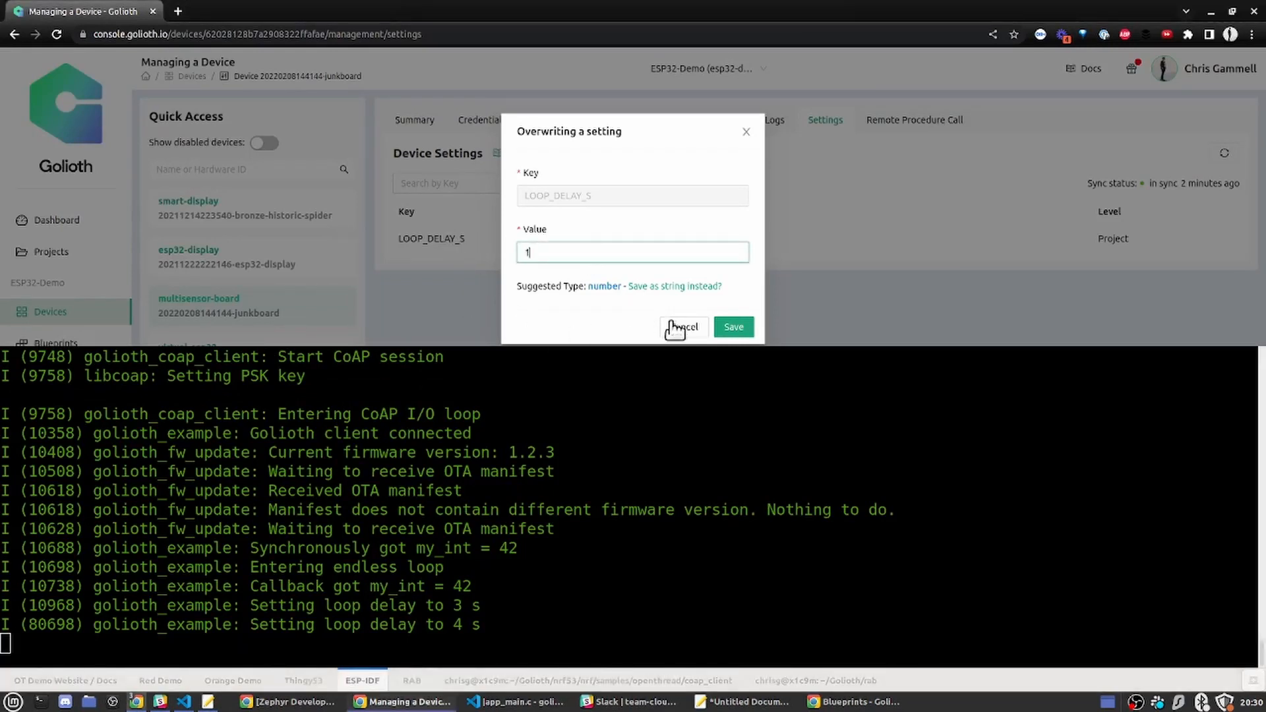
{"action": "left_click", "coordinate": [729, 325]}
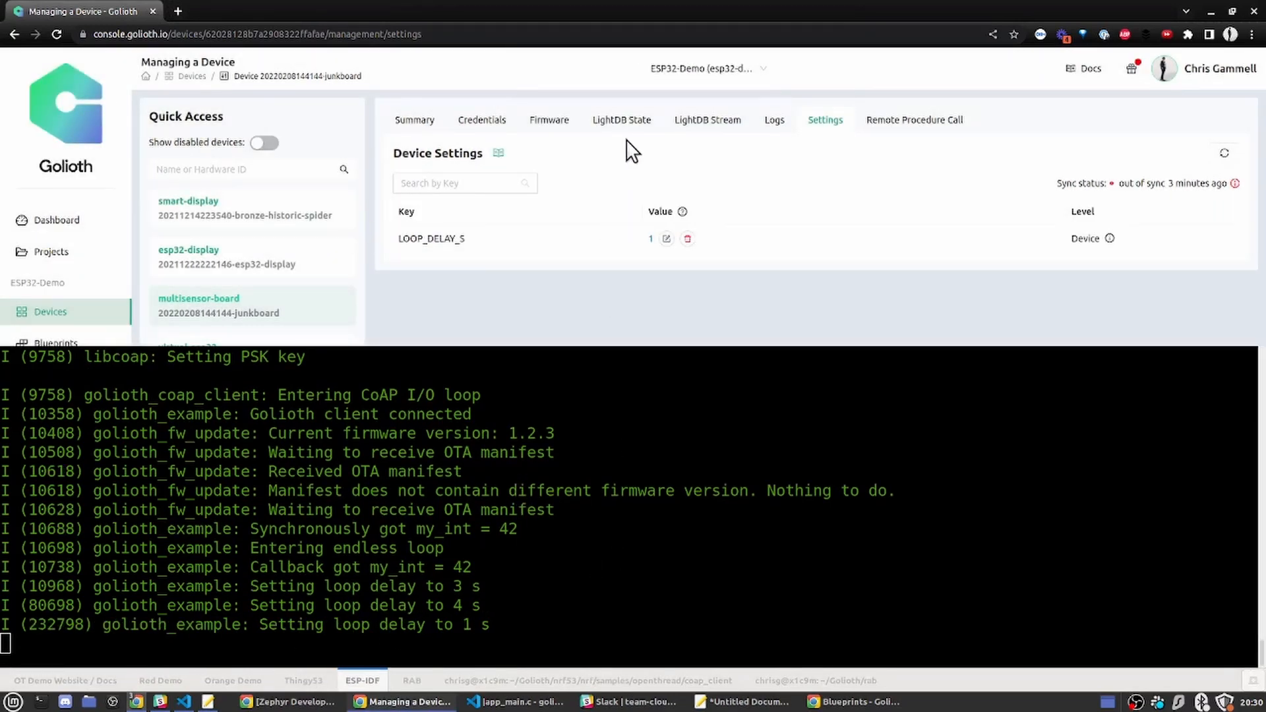
Open the multisensor-board's LightDB State and set its auto-refresh to real-time to watch the counter.
{"action": "mouse_move", "coordinate": [526, 704]}
{"action": "left_click", "coordinate": [600, 121]}
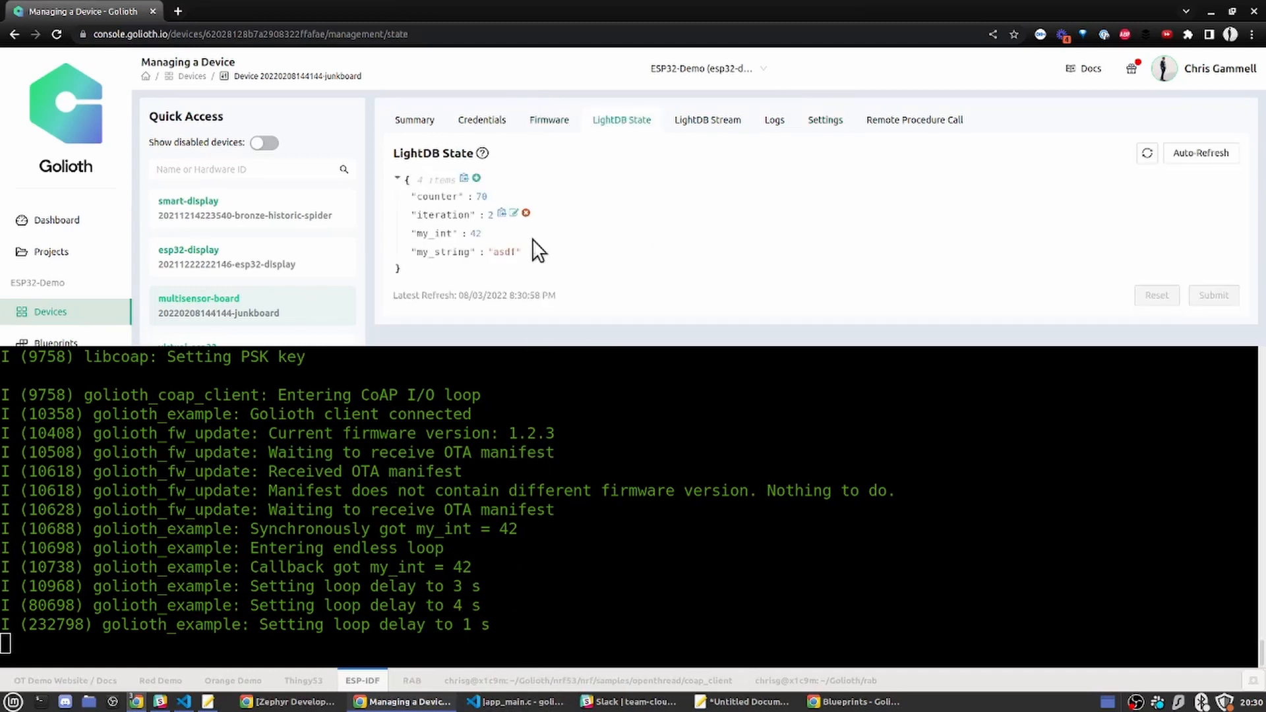
{"action": "left_click", "coordinate": [1180, 157]}
{"action": "left_click", "coordinate": [1190, 207]}
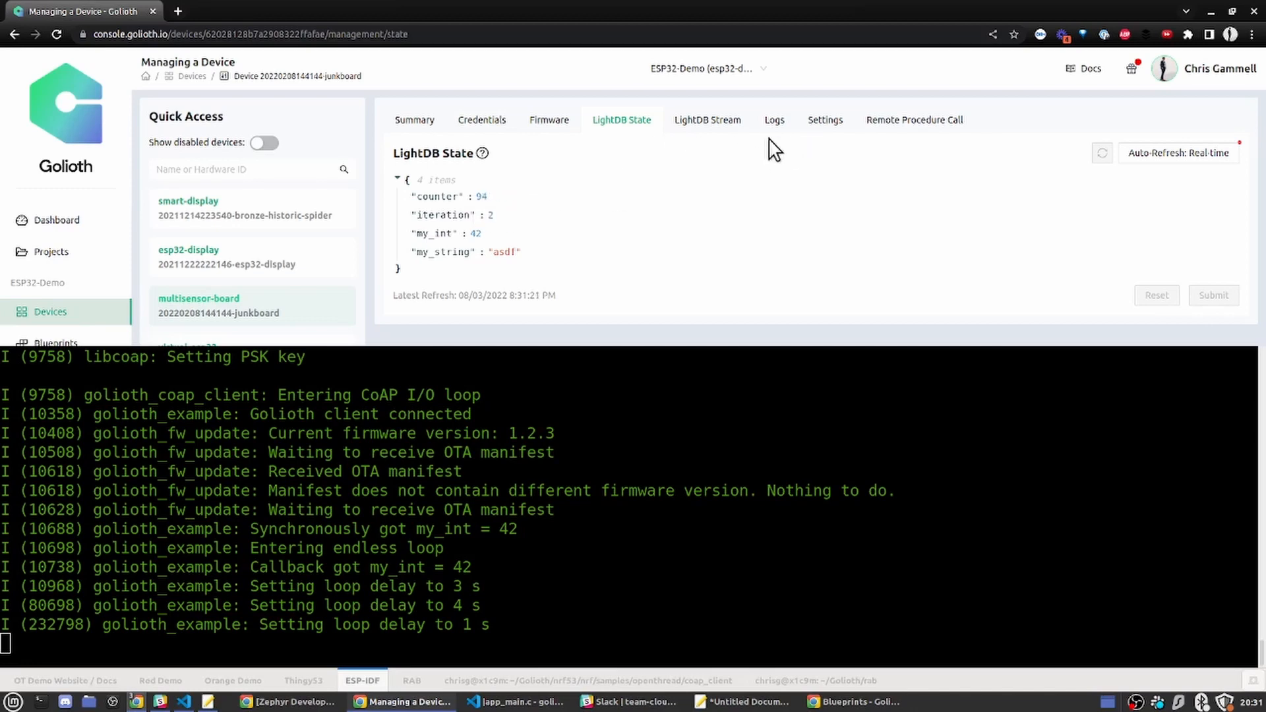
Set the multisensor-board's LOOP_DELAY_S device setting to 5 and refresh its sync status.
{"action": "left_click", "coordinate": [821, 125]}
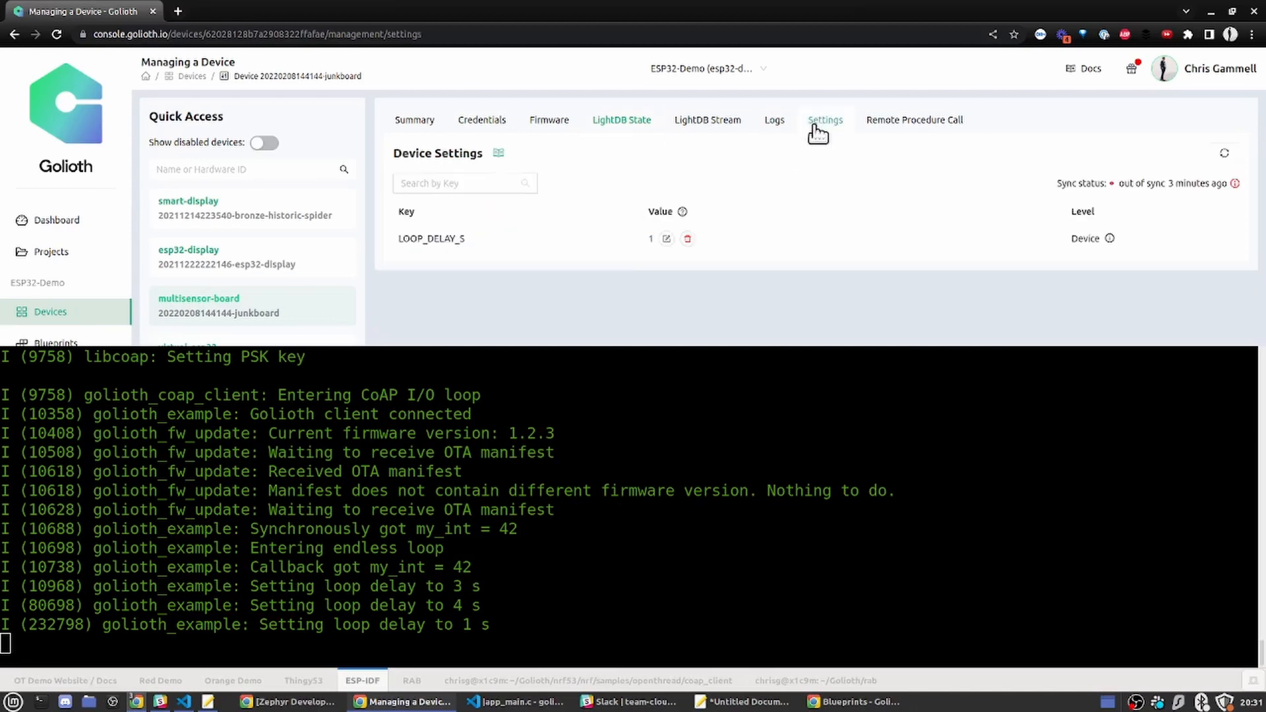
{"action": "left_click", "coordinate": [660, 241]}
{"action": "key", "text": "BackSpace"}
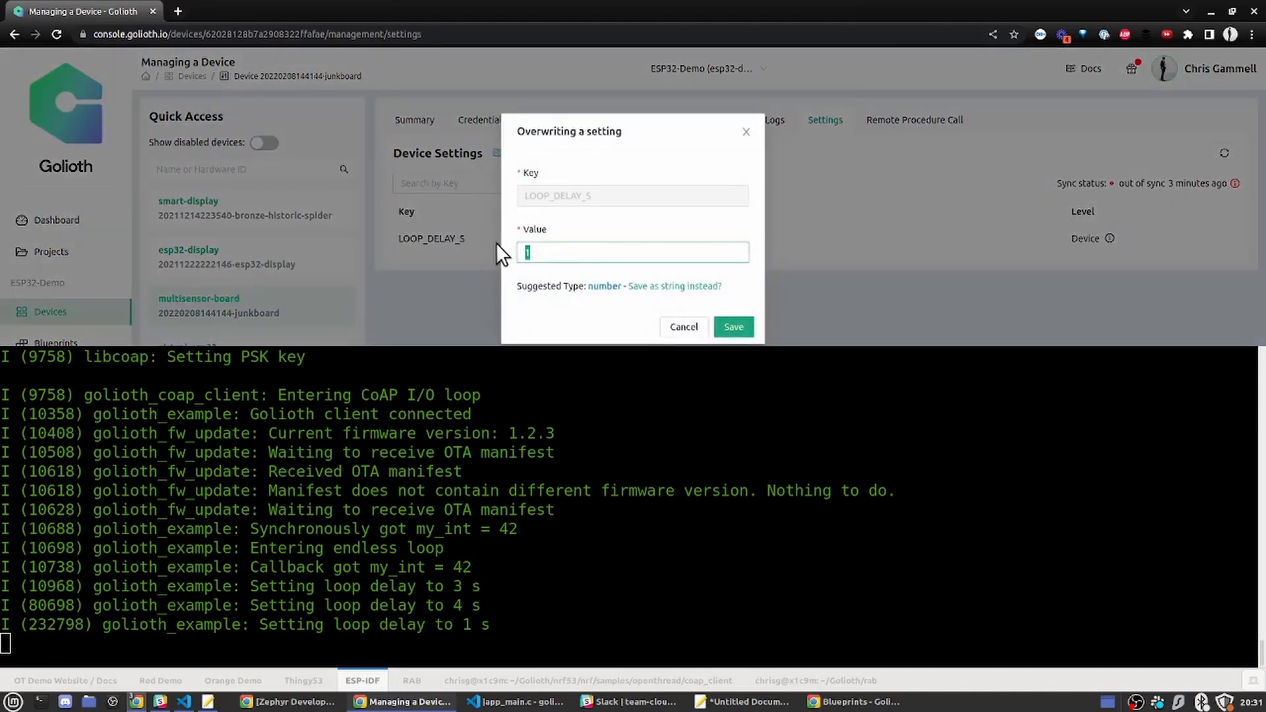
{"action": "type", "text": "5"}
{"action": "left_click", "coordinate": [733, 328]}
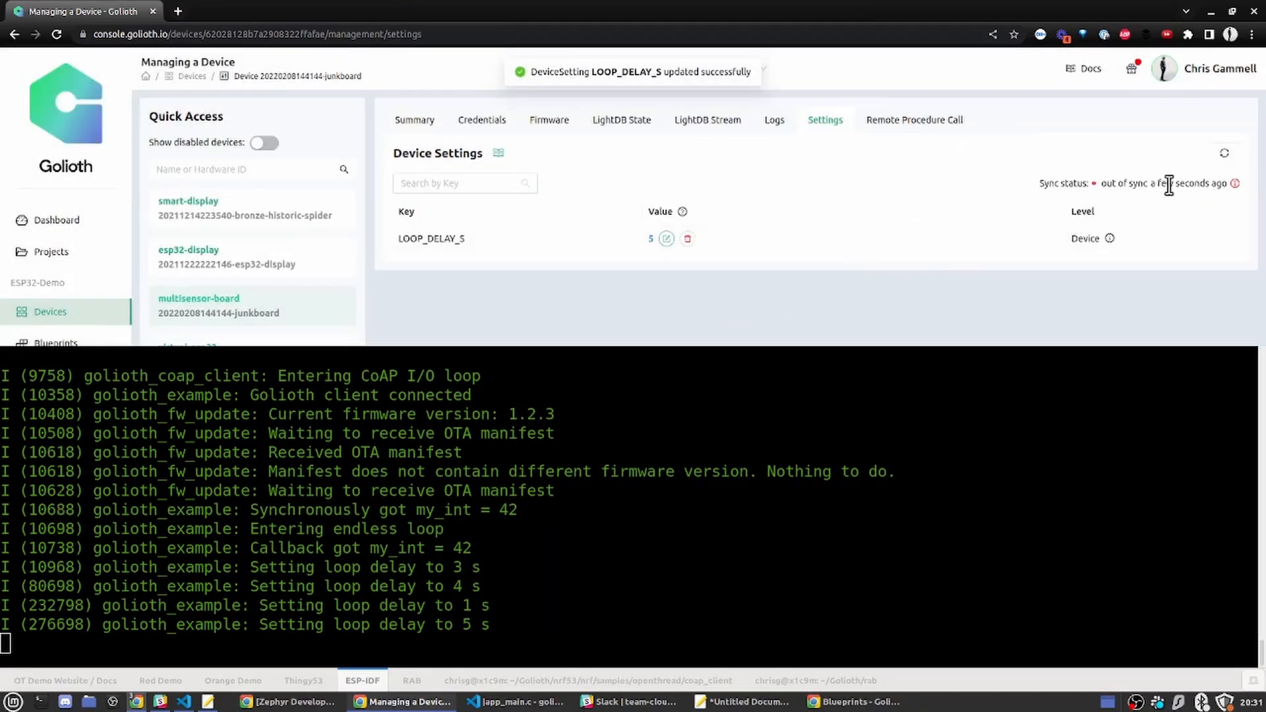
{"action": "left_click", "coordinate": [1223, 153]}
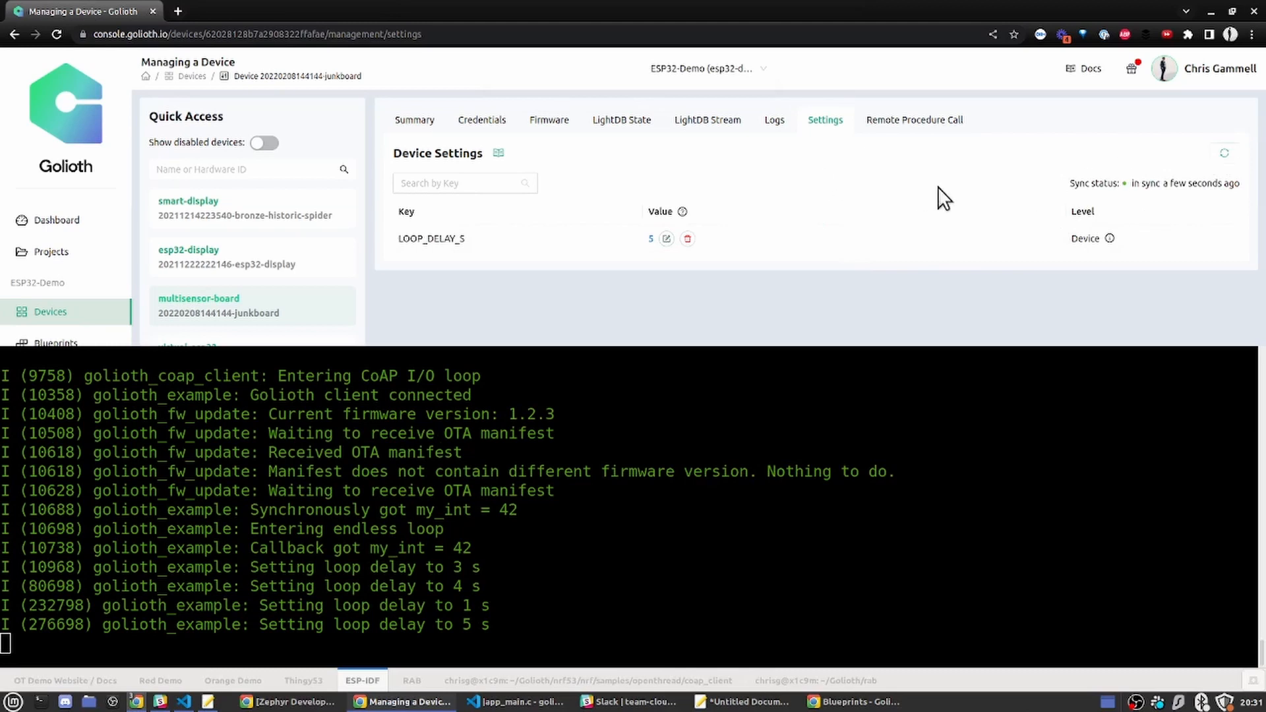
Examine the latest loop delay messages in the serial log and watch the counter's update rate in LightDB State.
{"action": "left_click_drag", "start_coordinate": [508, 635], "coordinate": [236, 622]}
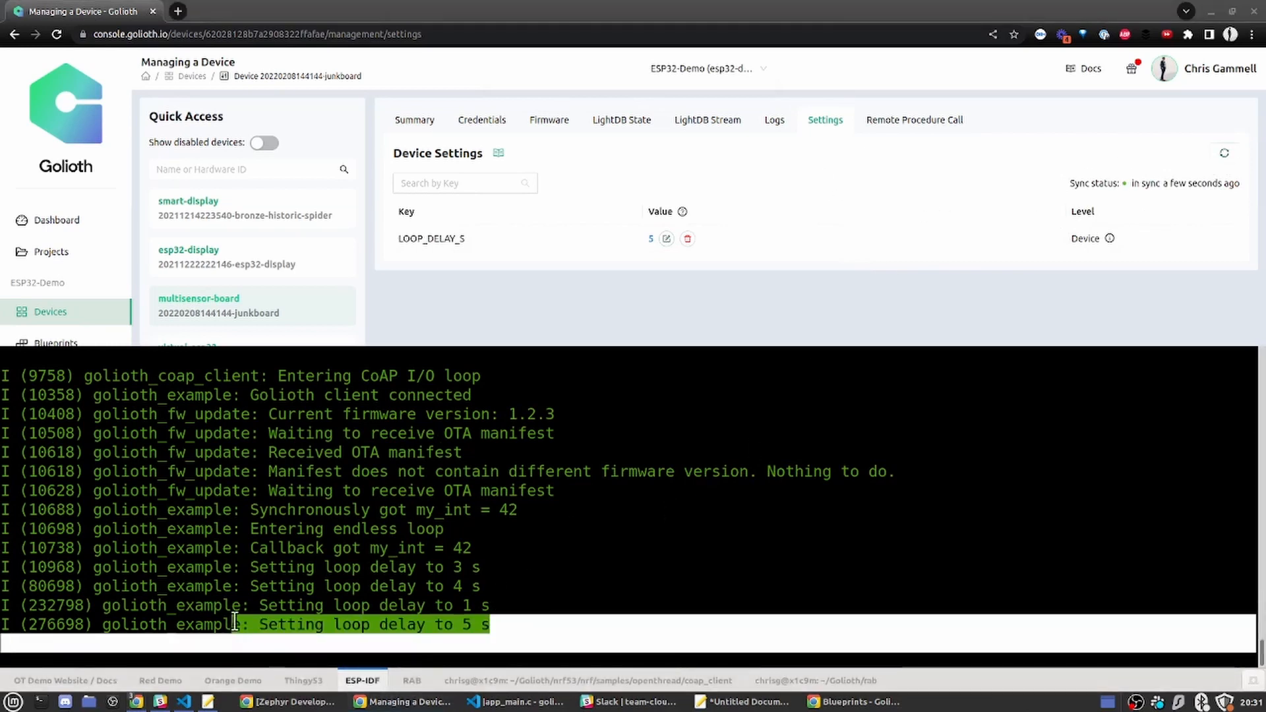
{"action": "left_click", "coordinate": [550, 244]}
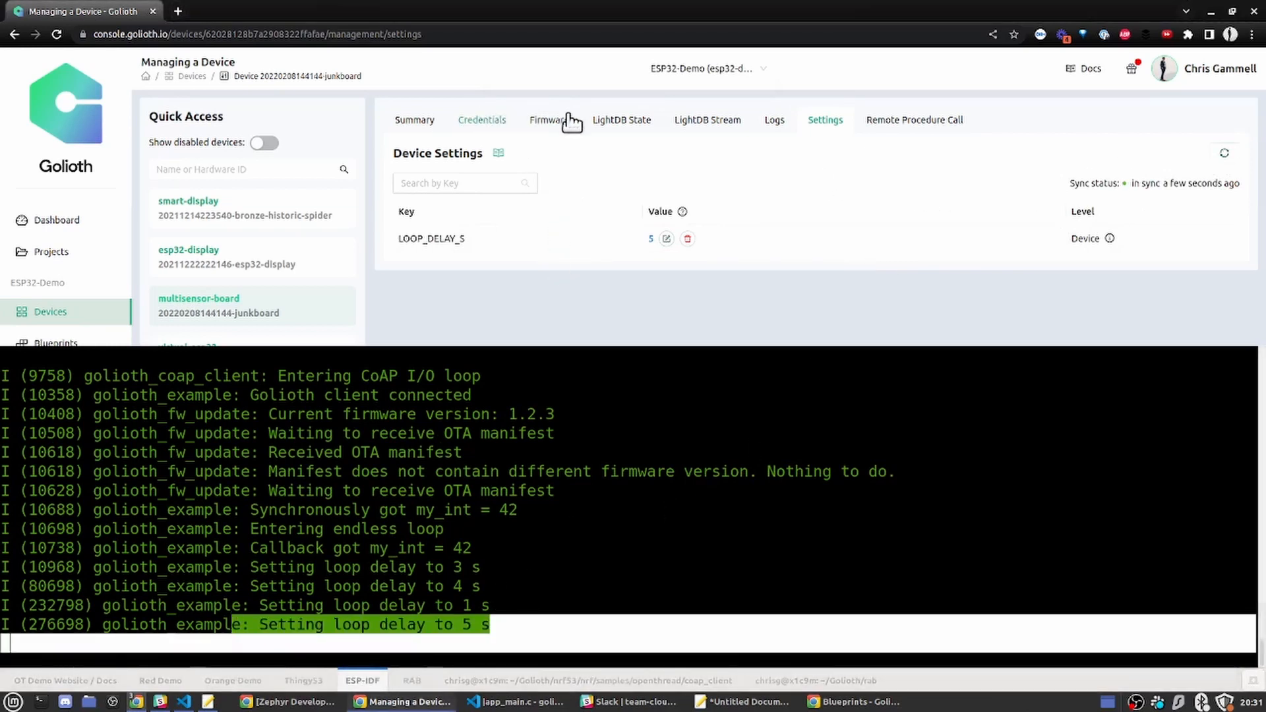
{"action": "left_click", "coordinate": [612, 125]}
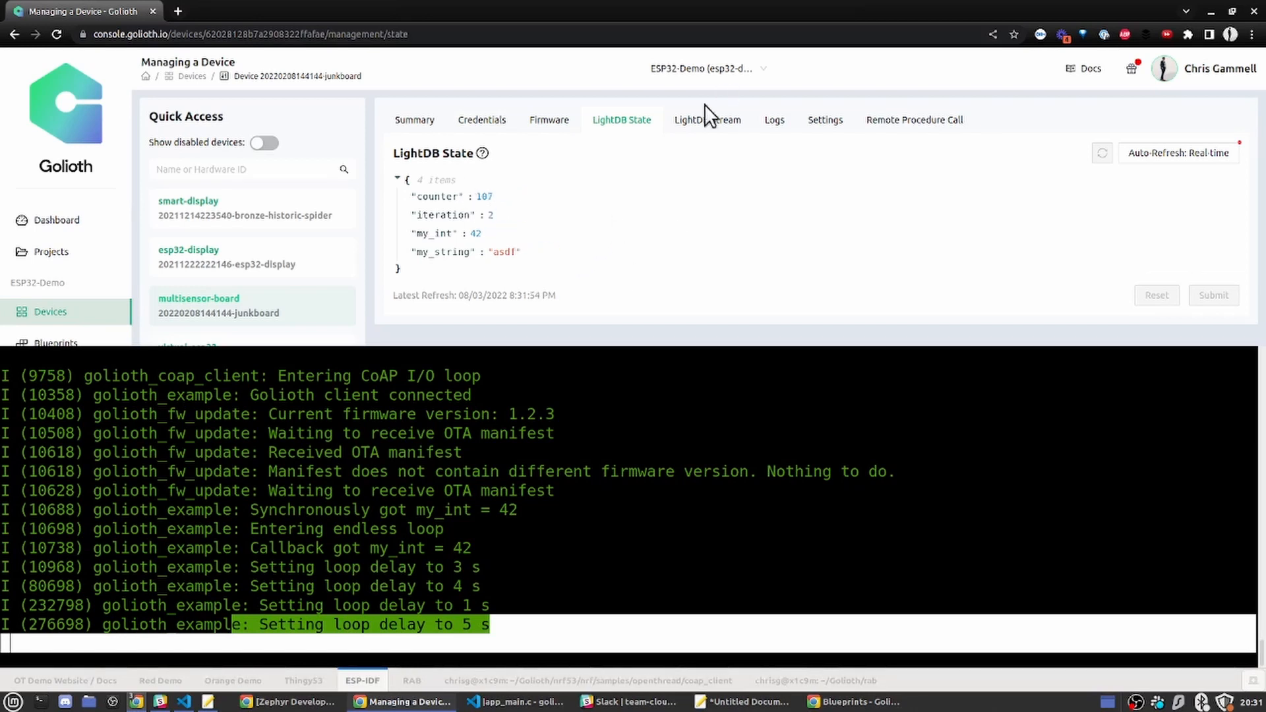
{"action": "left_click", "coordinate": [537, 632]}
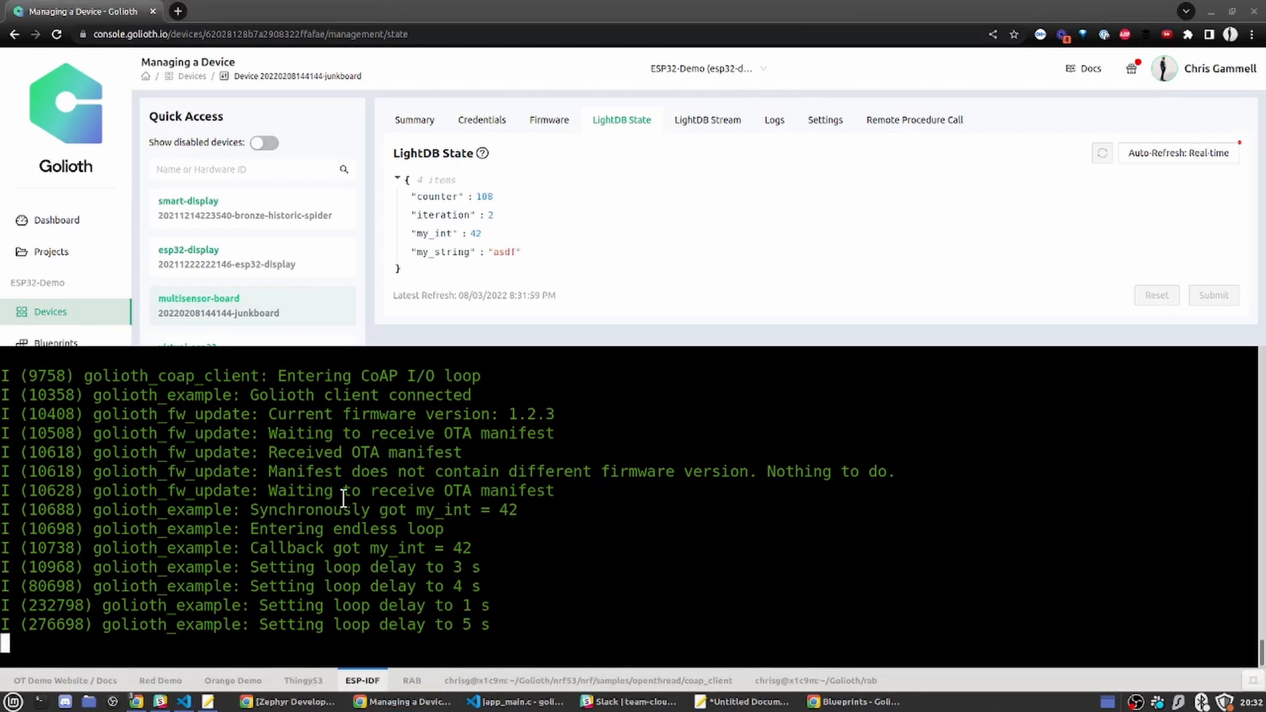
{"action": "left_click_drag", "start_coordinate": [524, 637], "coordinate": [19, 601]}
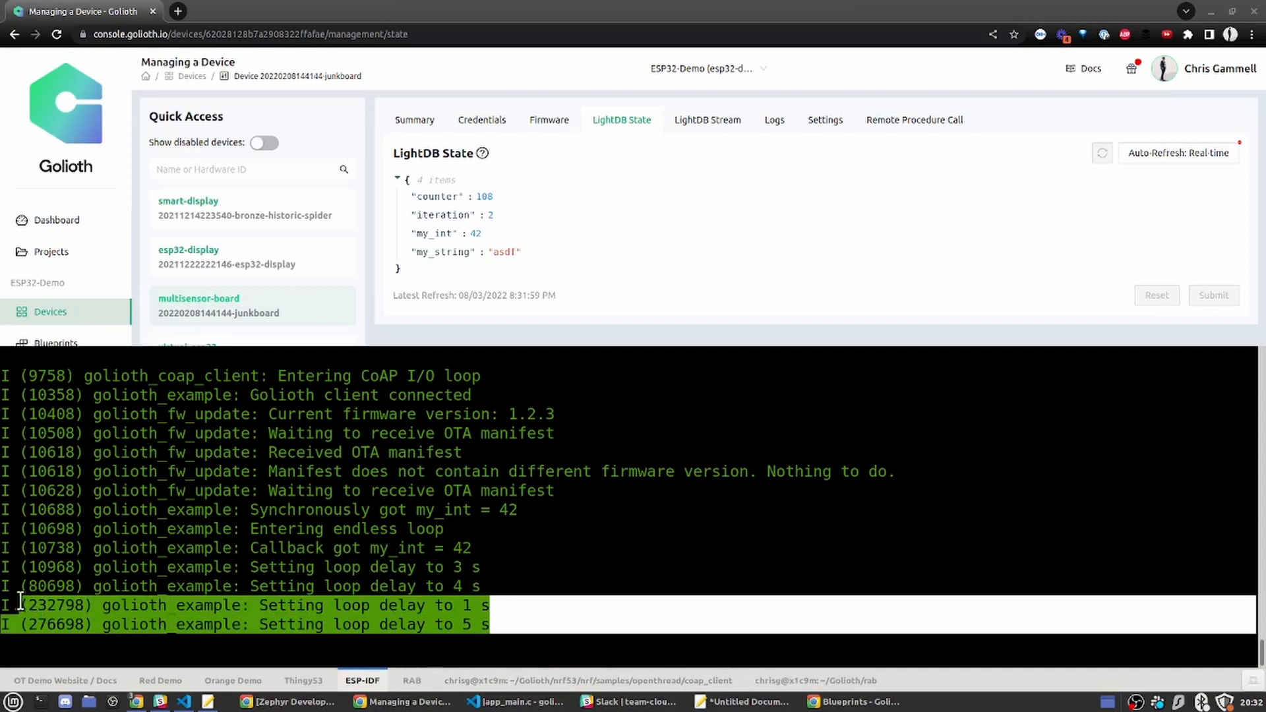
{"action": "left_click", "coordinate": [481, 593]}
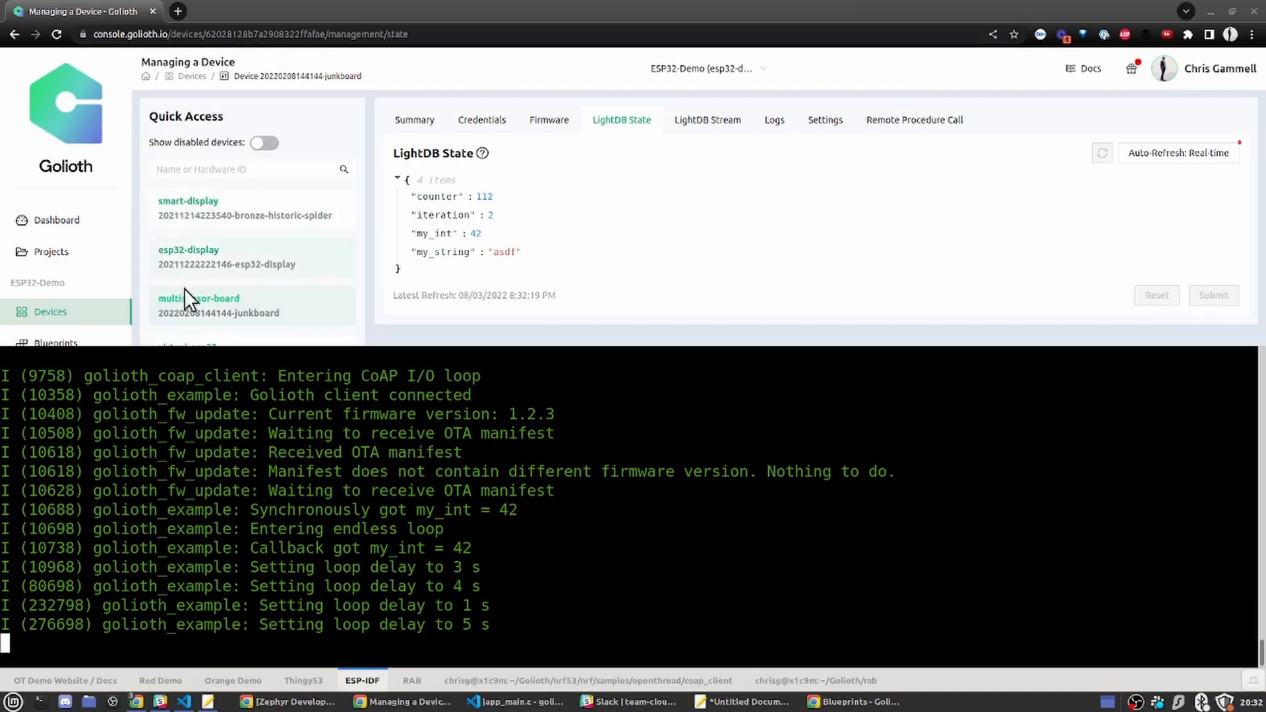
Hide the terminal and check the level of LOOP_DELAY_S in the virtual-esp32 device's settings.
{"action": "left_click", "coordinate": [755, 343]}
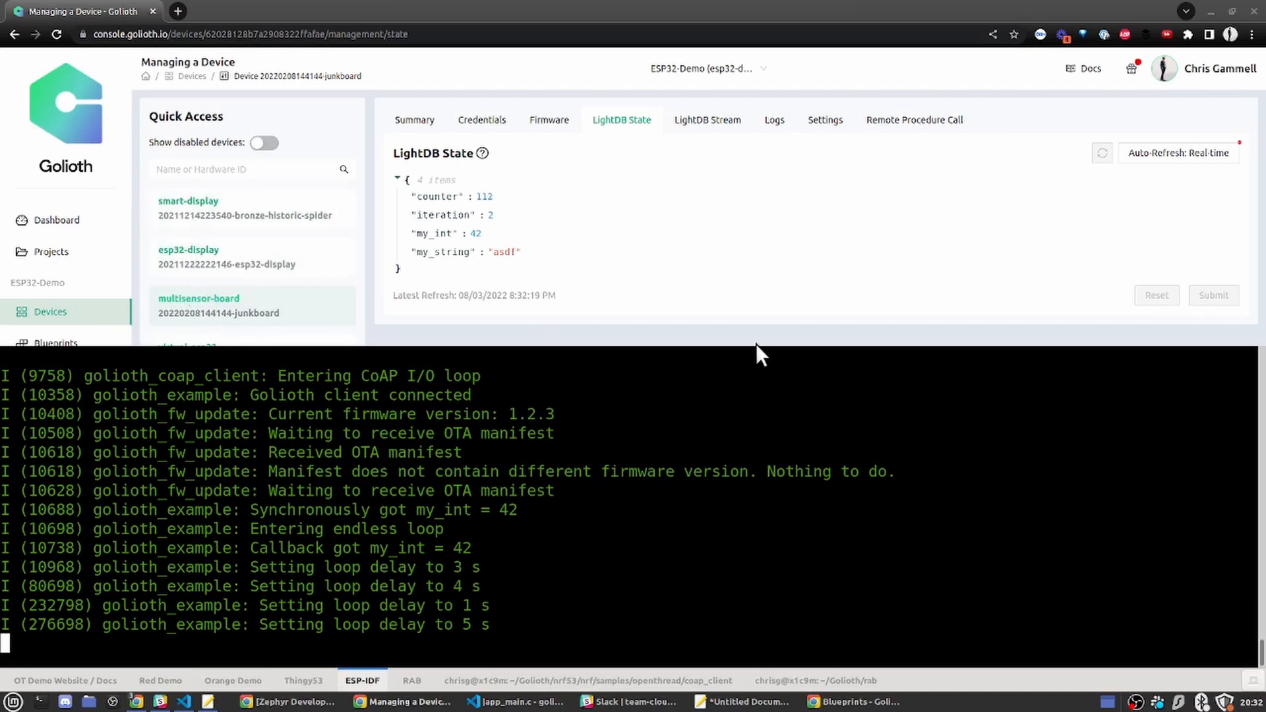
{"action": "left_click", "coordinate": [196, 356]}
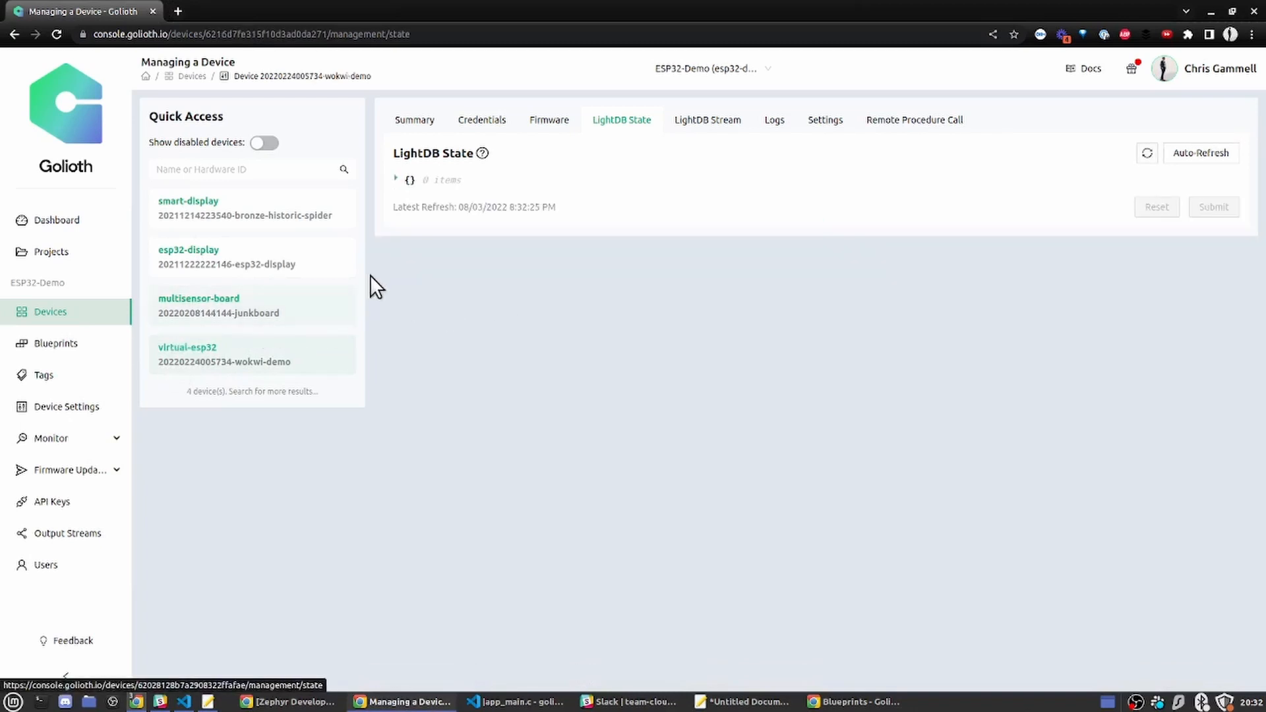
{"action": "left_click", "coordinate": [808, 125]}
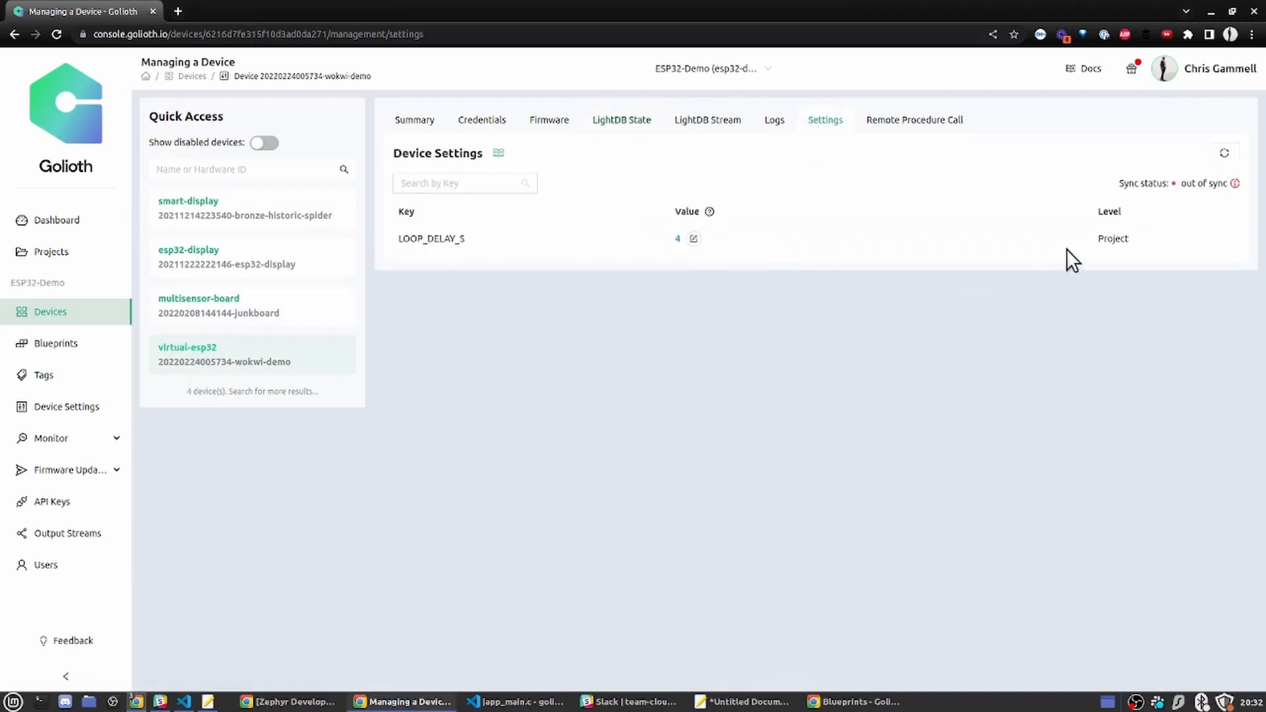
{"action": "double_click", "coordinate": [1110, 240]}
{"action": "left_click", "coordinate": [756, 466]}
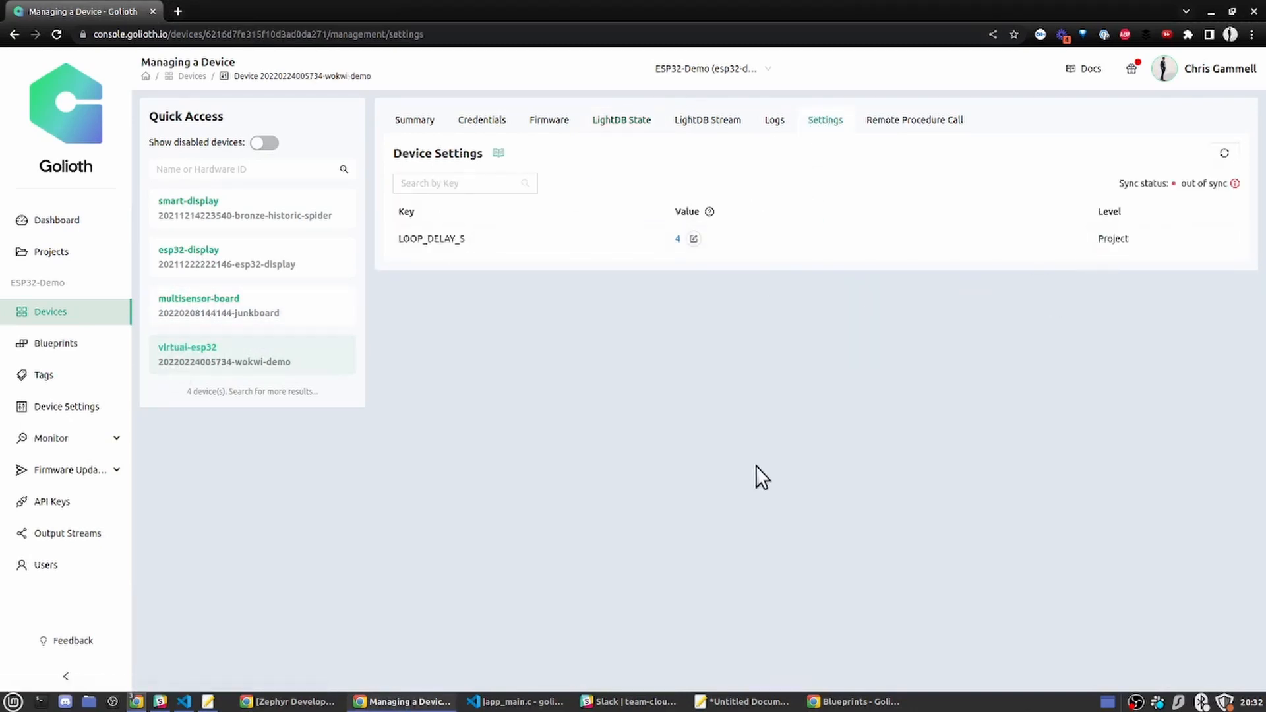